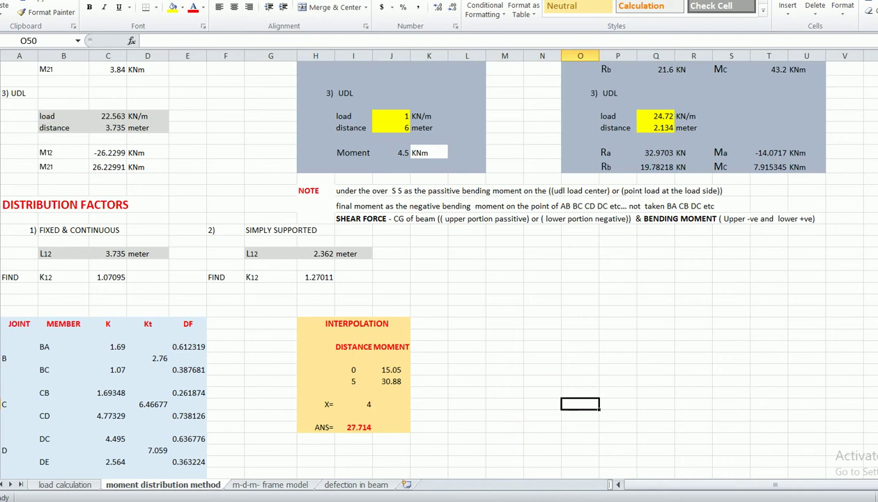
- Compare the handwritten continuous-beam notes with the moment distribution tables and locate the both-end-fixed, one-junction table
key(alt+Tab)
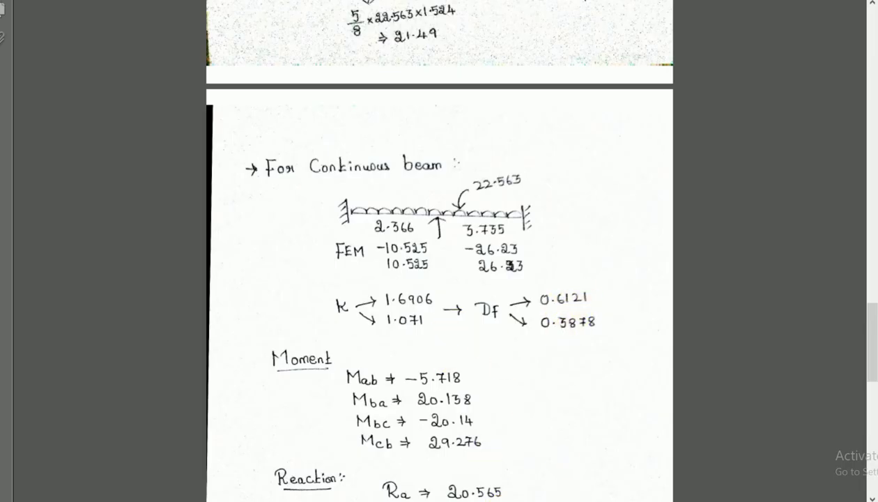
key(alt+Tab)
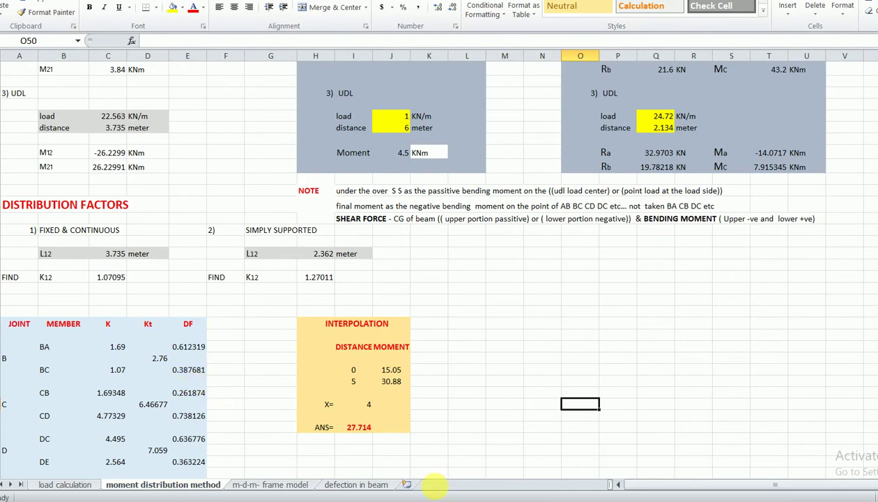
key(alt+Tab)
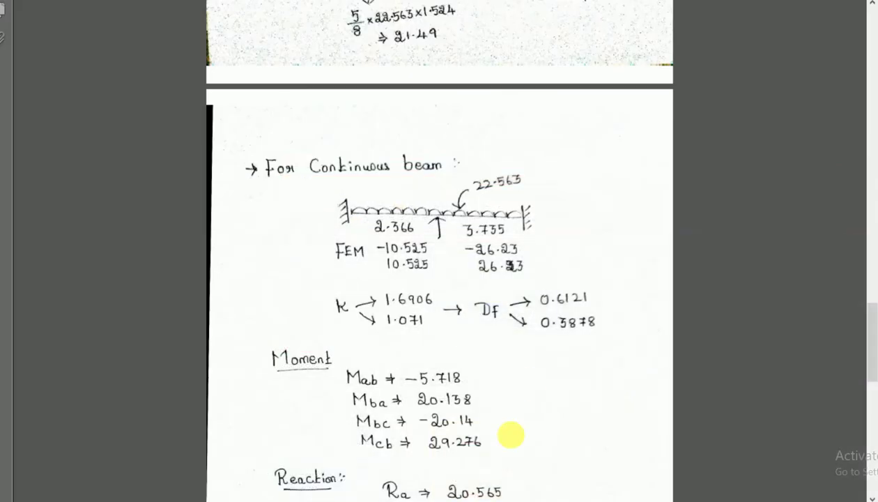
scroll(575, 307, down, 3)
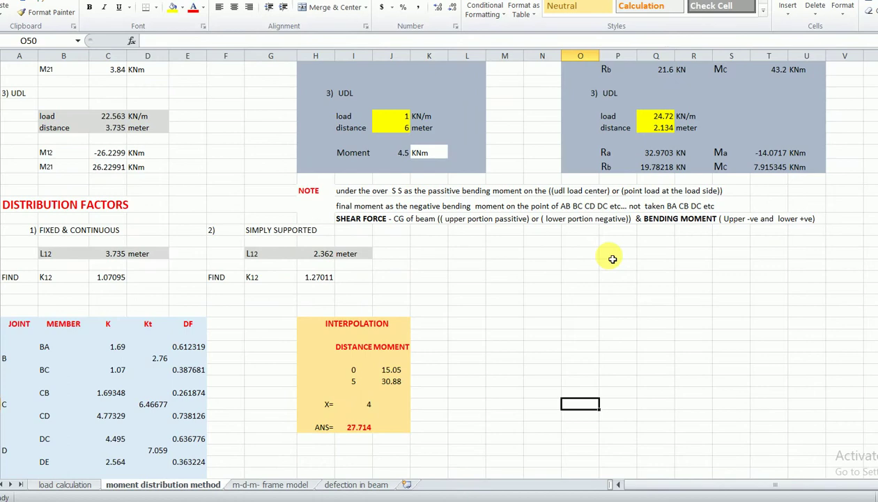
scroll(614, 256, down, 9)
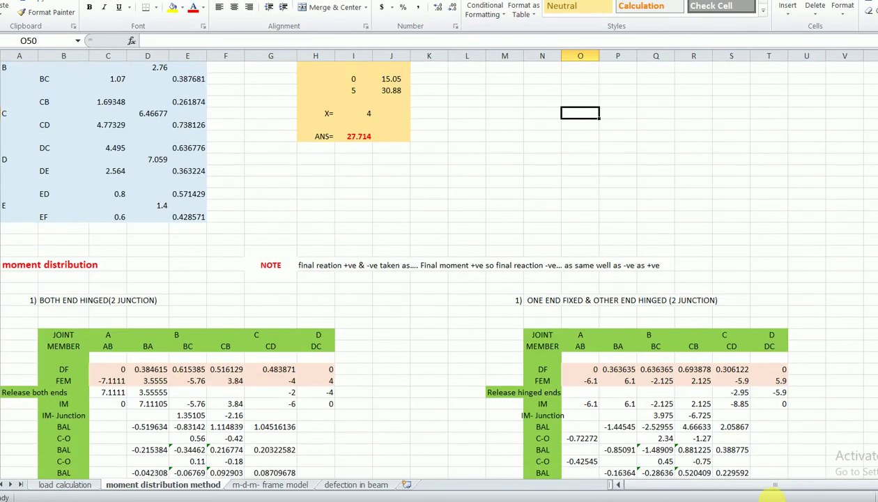
drag(739, 480, 753, 481)
scroll(696, 212, down, 8)
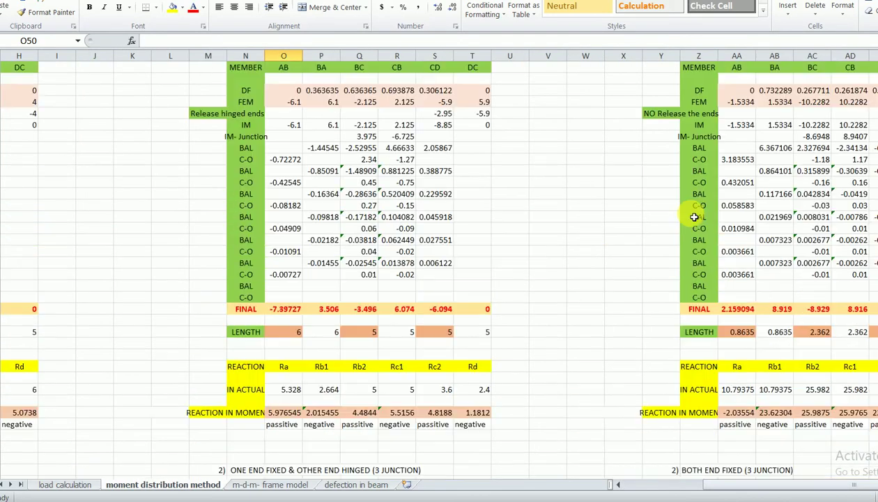
scroll(696, 217, down, 20)
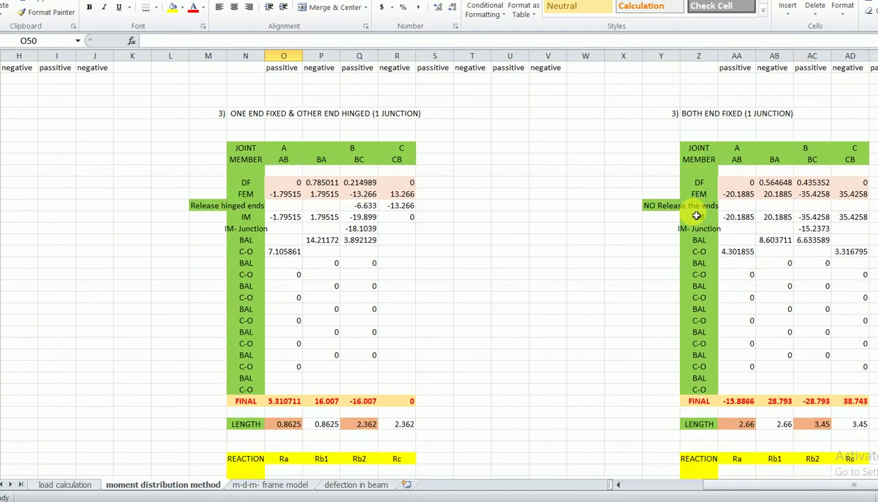
scroll(696, 216, up, 3)
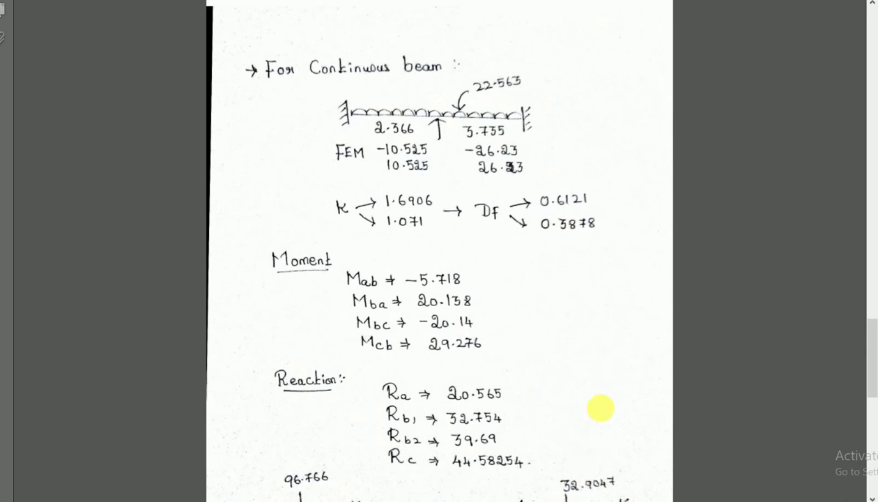
click(598, 497)
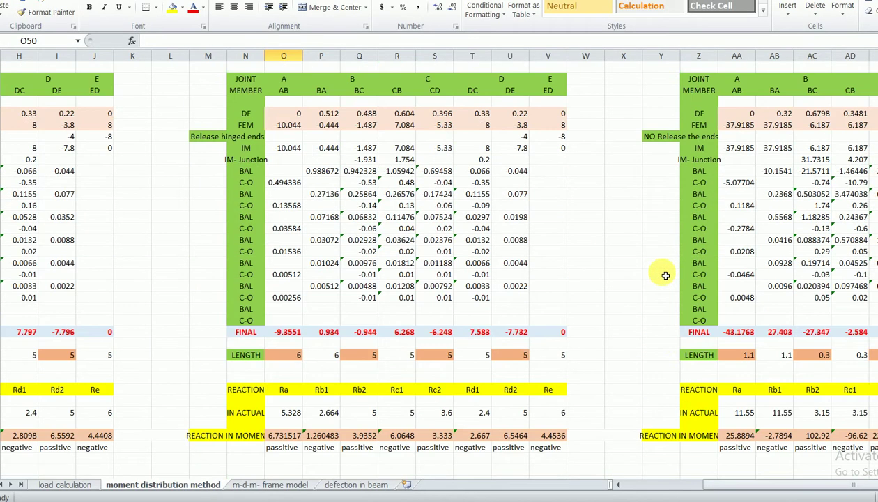
scroll(666, 275, up, 5)
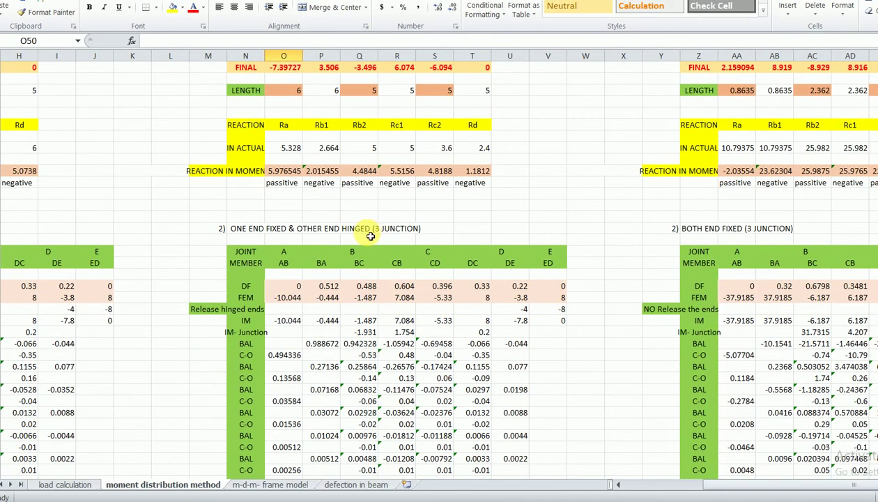
scroll(731, 300, down, 15)
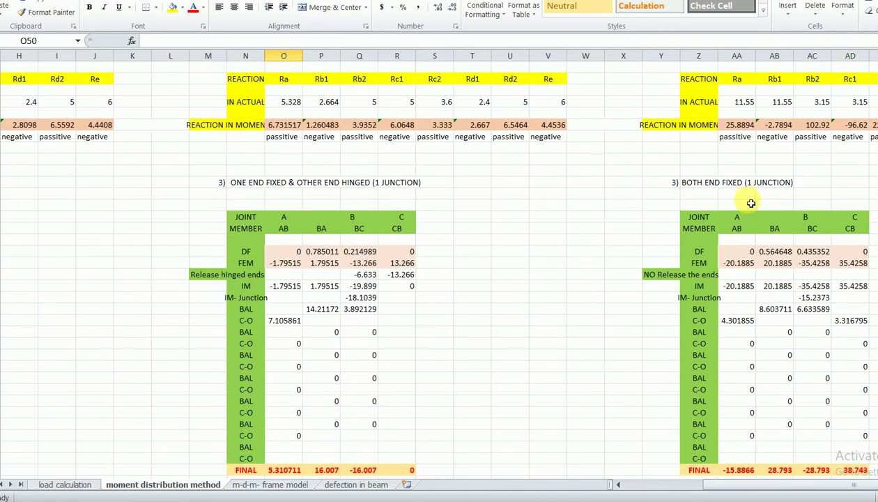
scroll(752, 209, down, 2)
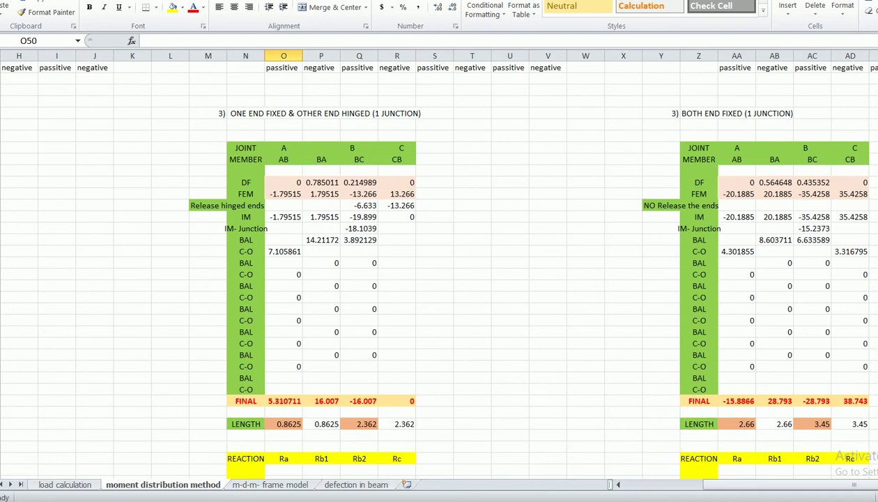
- Set the distribution factors in the both-end-fixed, one-junction table to 0.6121 for BA and 0.3878 for BC, from the handwritten notes
key(alt+Tab)
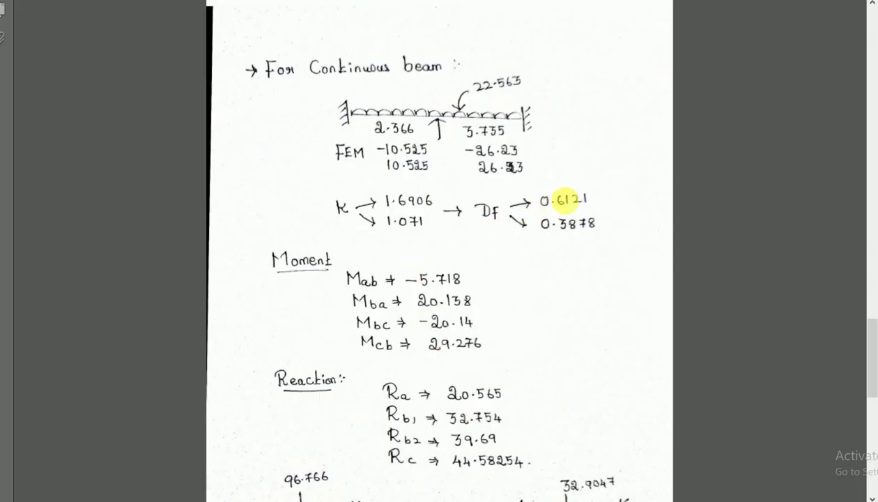
key(alt+Tab)
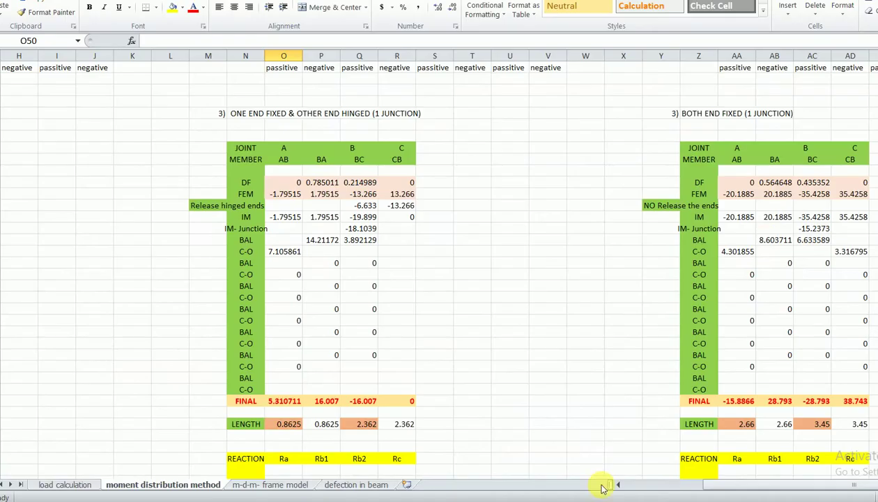
click(776, 182)
text(0.6121)
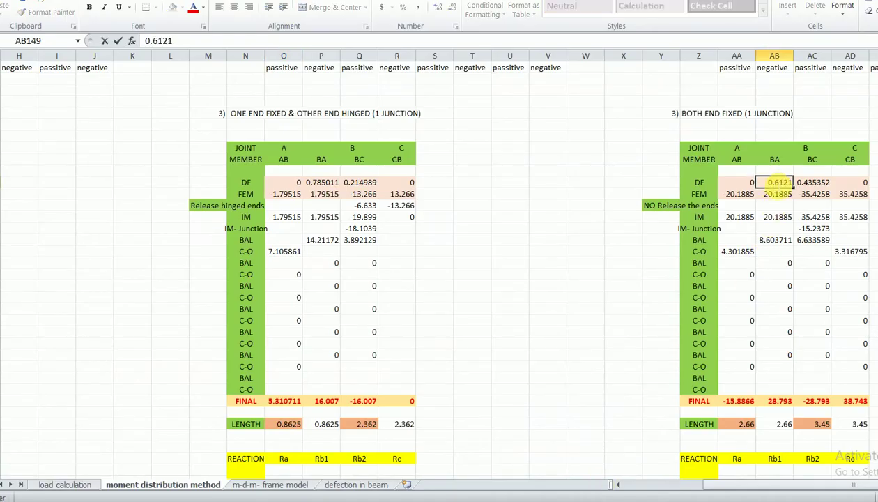
key(Tab)
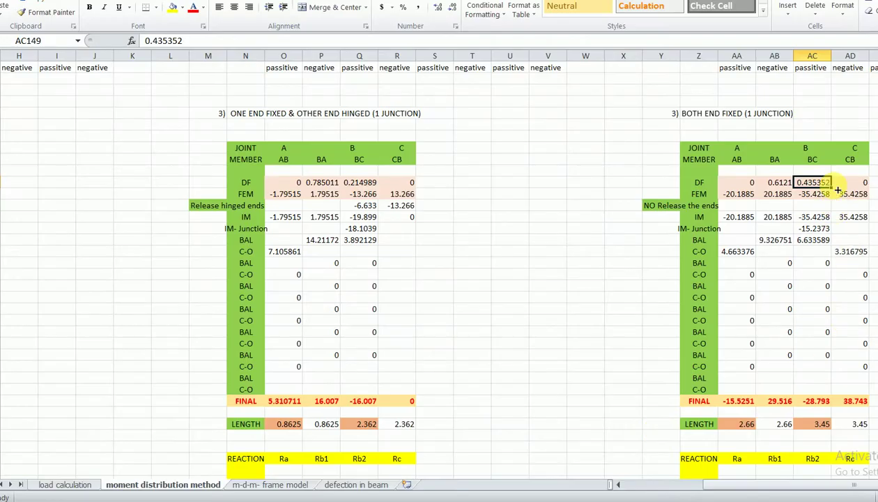
text(0.38)
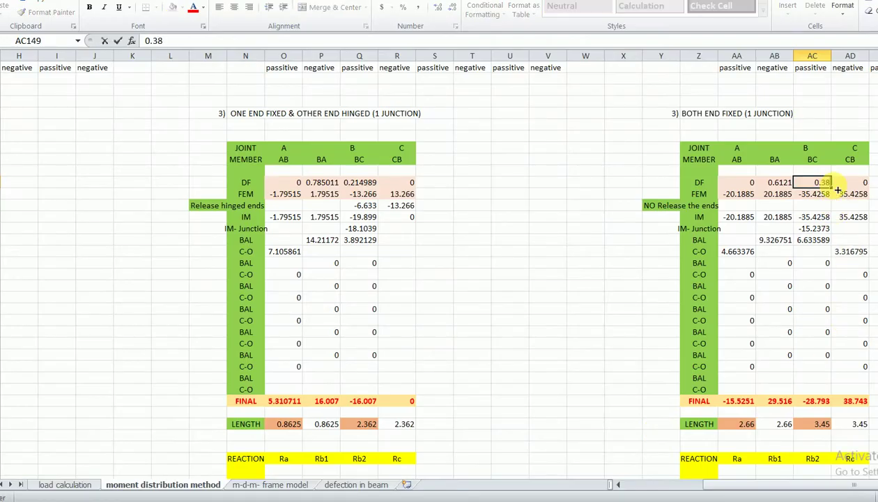
text(78)
key(Return)
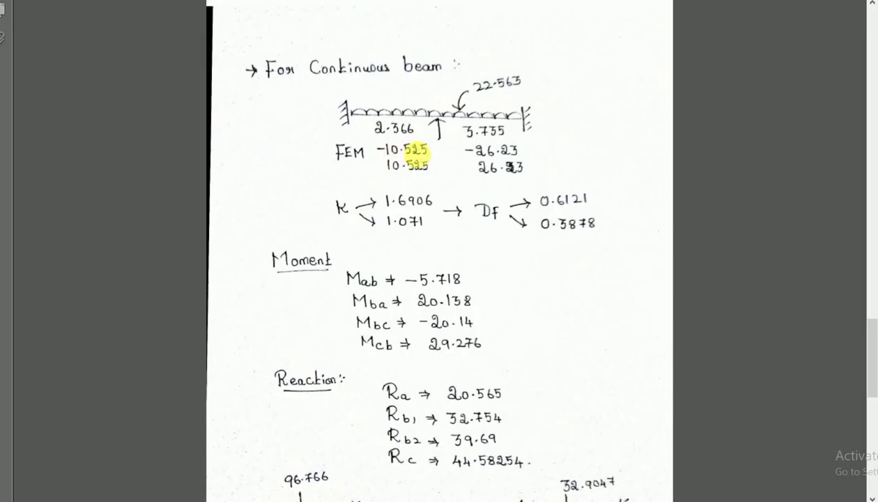
- Enter -10.525 as the fixed end moment of member AB in the both-end-fixed, one-junction table
key(alt+Tab)
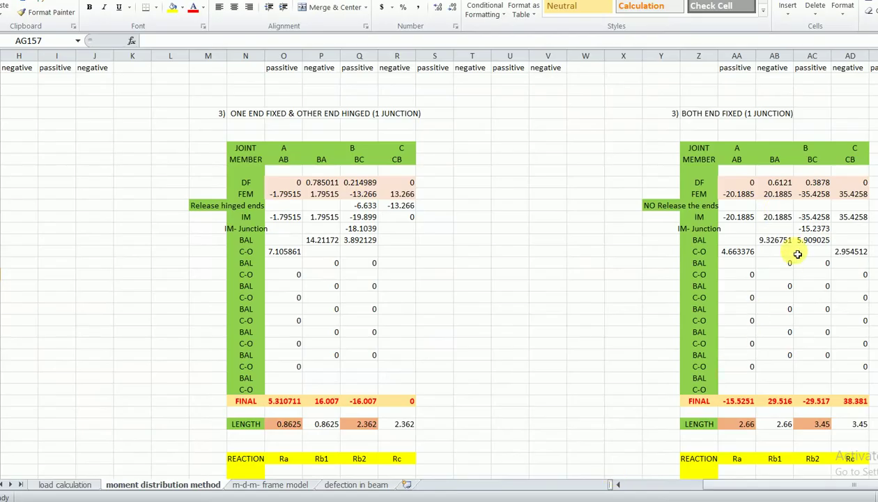
click(739, 194)
text(-)
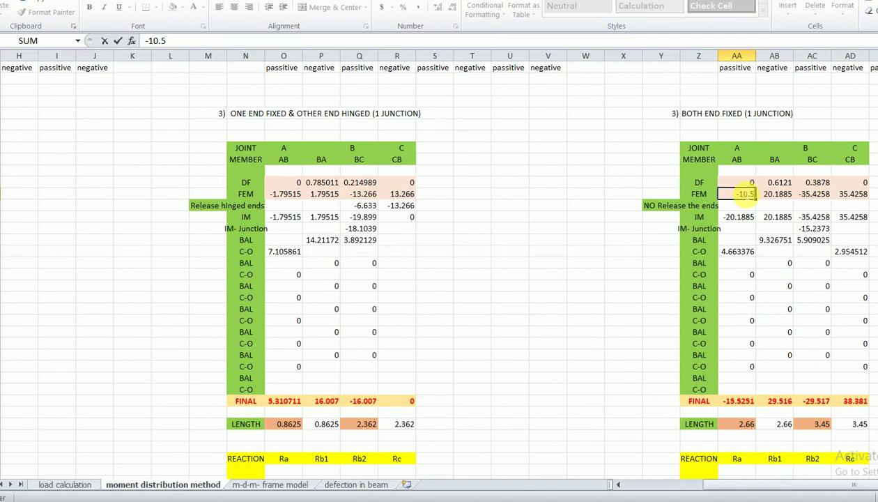
key(Tab)
key(Tab)
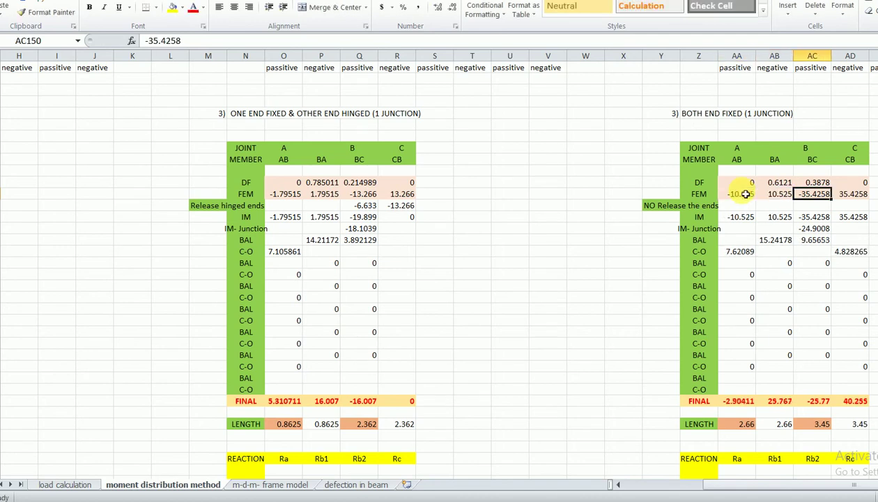
- Check the second span's fixed end moment in the notes and enter -26.23 for member BC
key(alt+Tab)
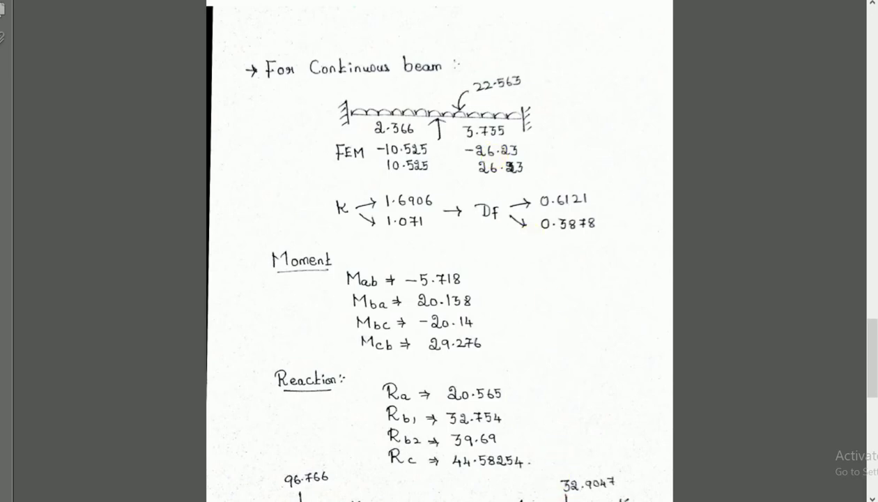
key(alt+Tab)
text(-)
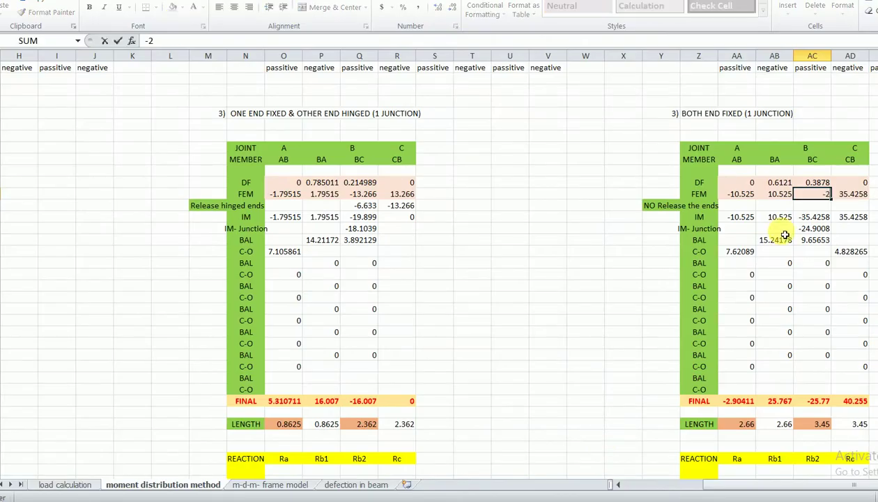
text(26.23)
key(Return)
- Set the length of member AB to 2.366 in the both-end-fixed, one-junction table, matching the first span in the notes
scroll(852, 253, down, 3)
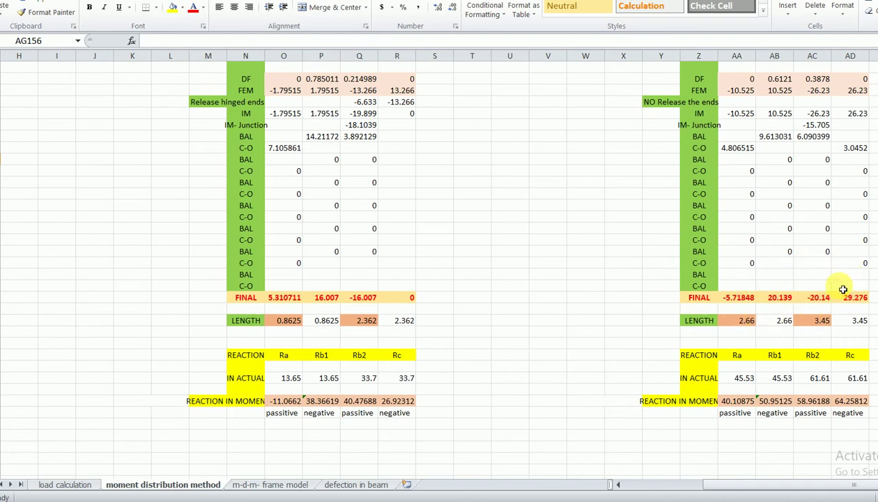
scroll(845, 290, down, 2)
scroll(841, 289, up, 6)
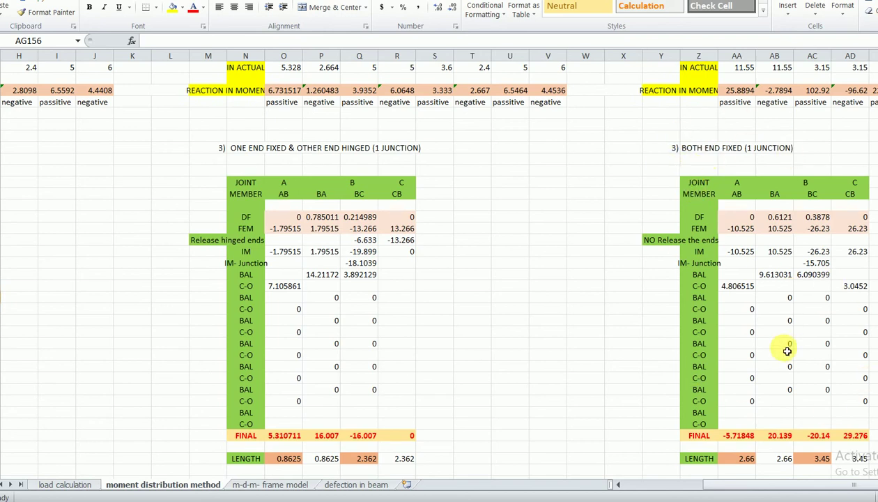
scroll(784, 352, down, 5)
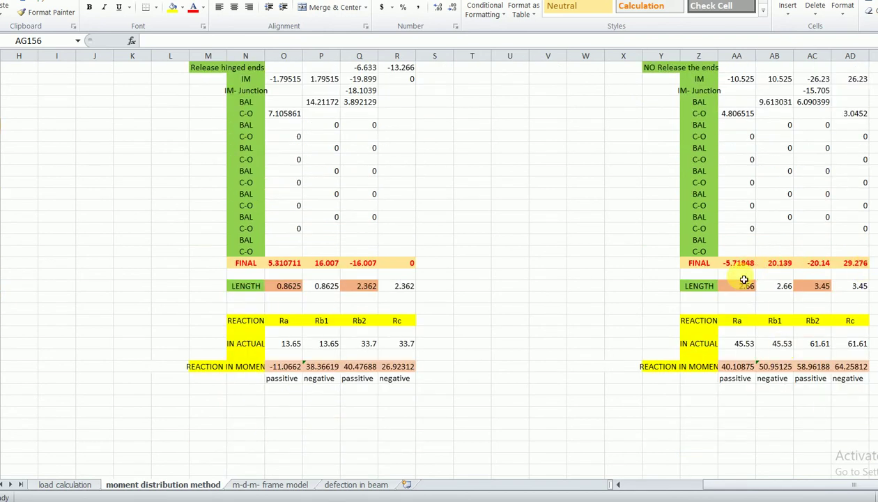
click(741, 293)
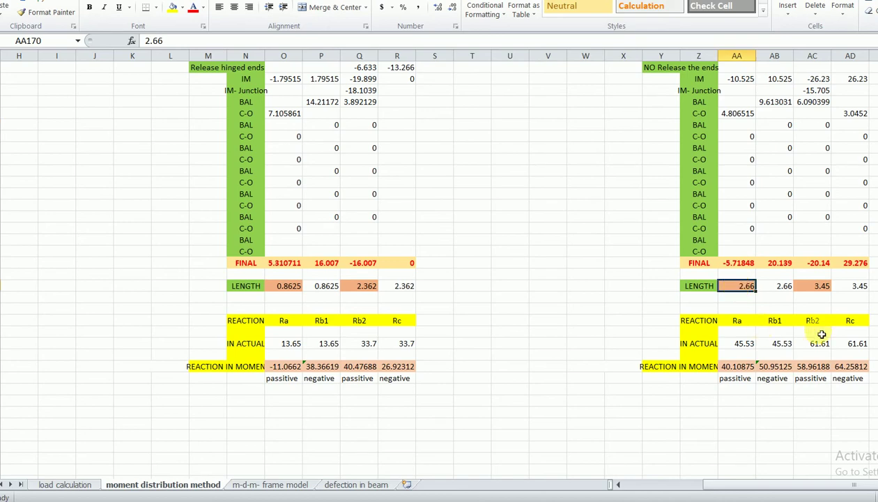
scroll(820, 333, up, 3)
key(alt+Tab)
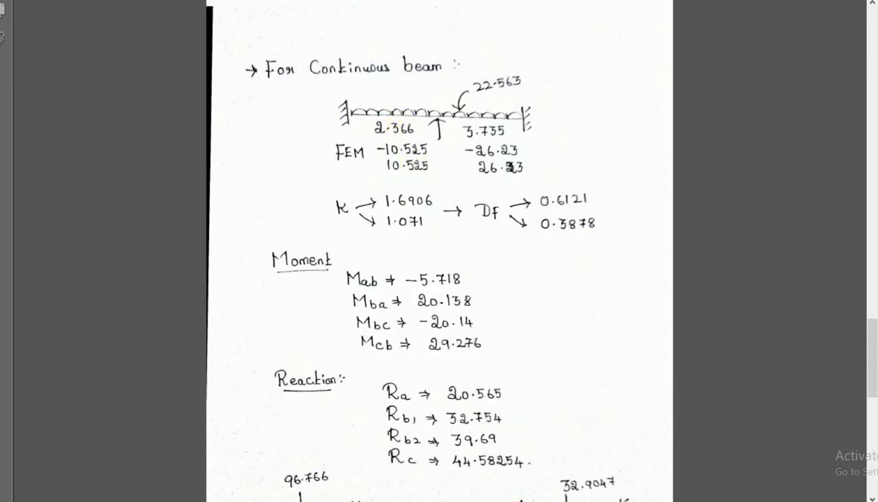
key(alt+Tab)
text(2)
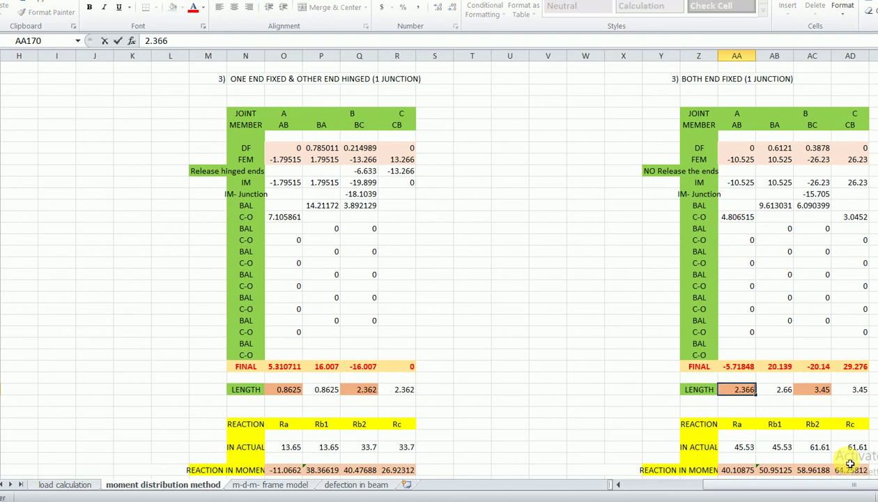
key(Tab)
key(Tab)
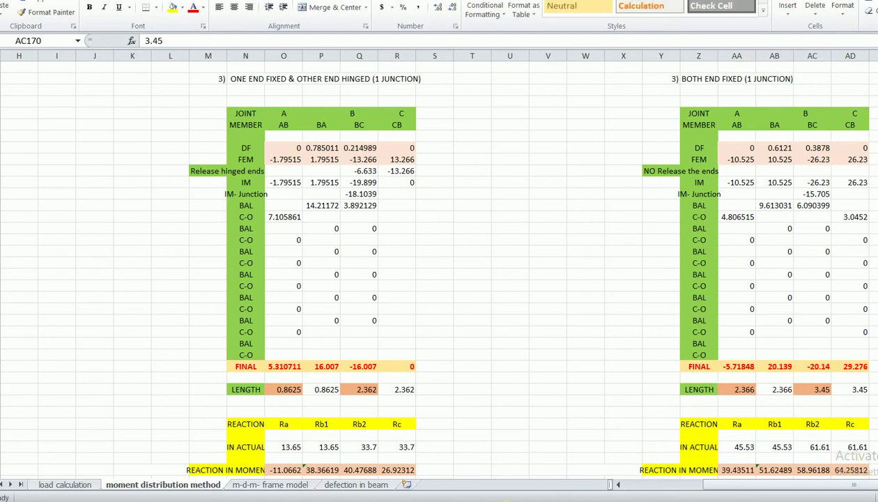
- Check the second span in the notes and set the length of member BC to 3.735
key(alt+Tab)
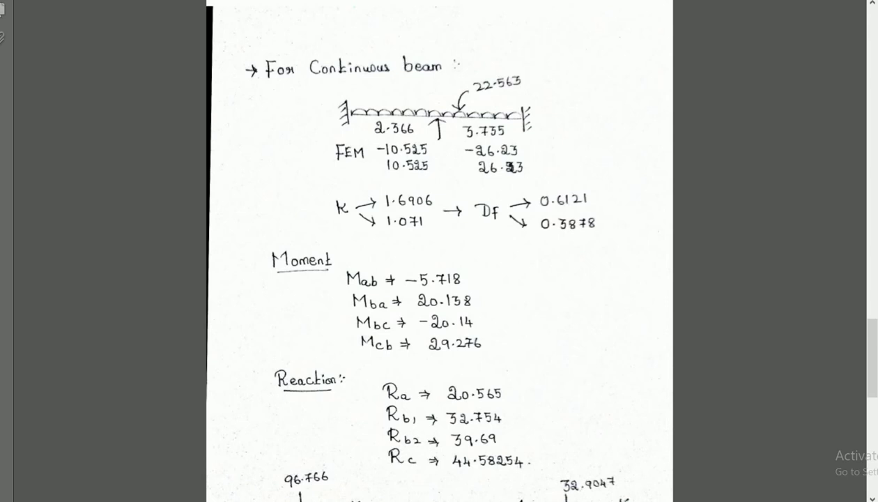
click(534, 453)
text(3)
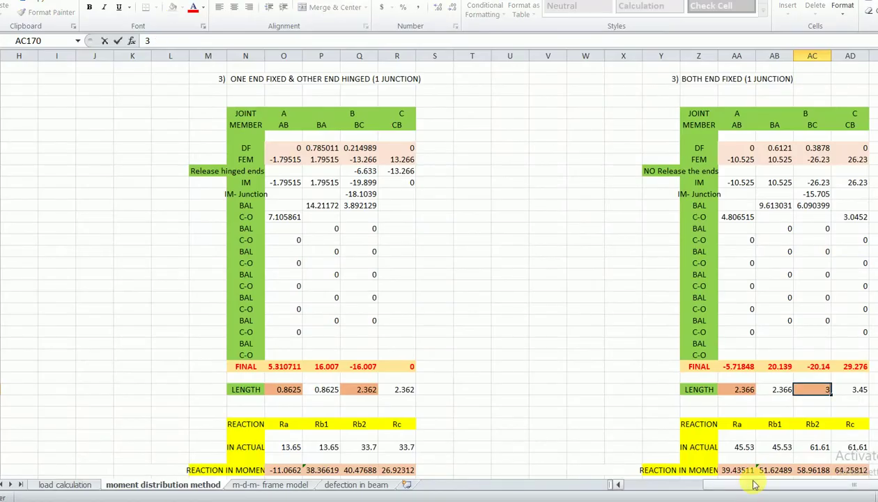
text(.735)
click(558, 319)
- Review the distribution rows, final moments and reactions of the both-end-fixed, one-junction table
scroll(862, 235, down, 4)
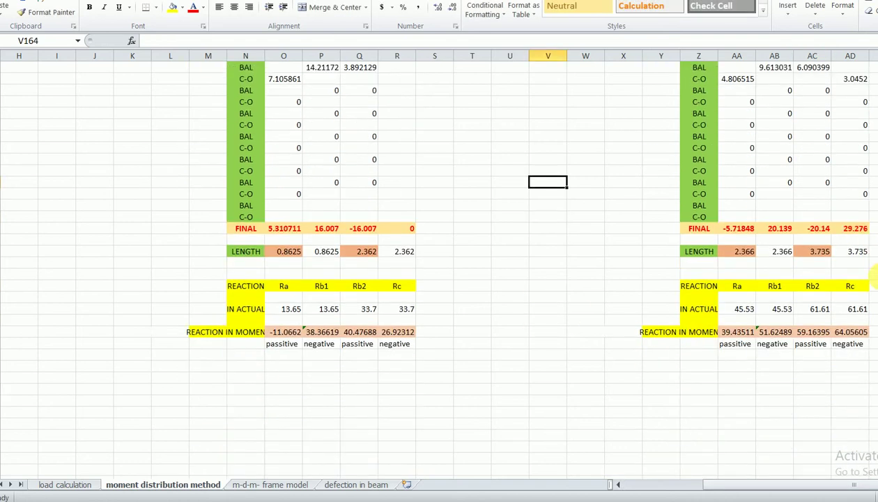
scroll(780, 332, up, 3)
scroll(780, 338, up, 4)
scroll(780, 337, down, 4)
scroll(785, 349, up, 1)
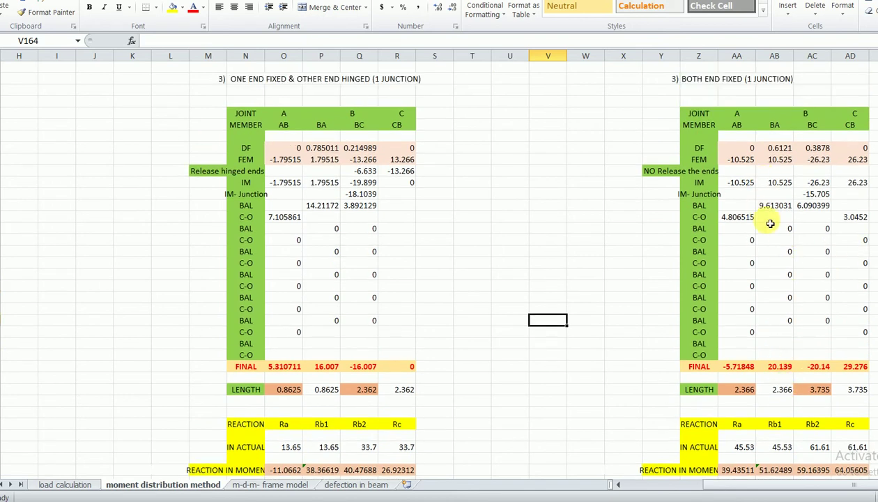
scroll(769, 223, down, 1)
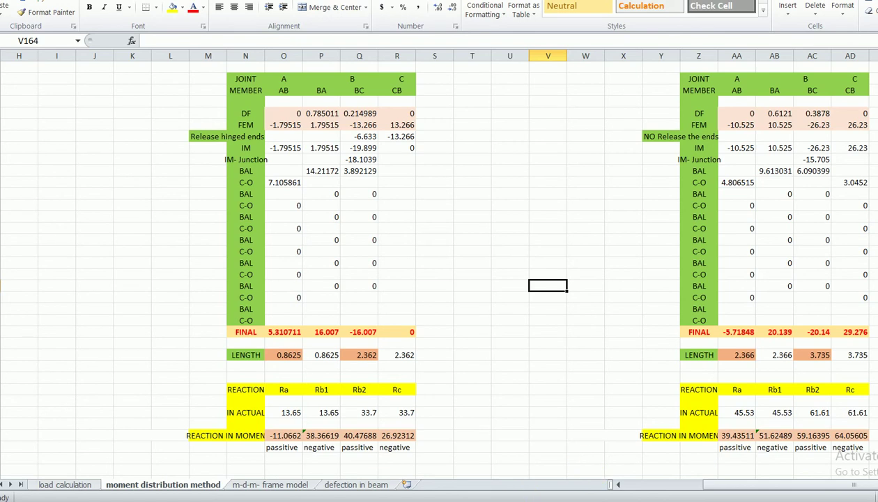
- Check the distributed load in the notes and calculate the first span's reaction as =22.563*0.5*2.366 in cell V168
key(alt+Tab)
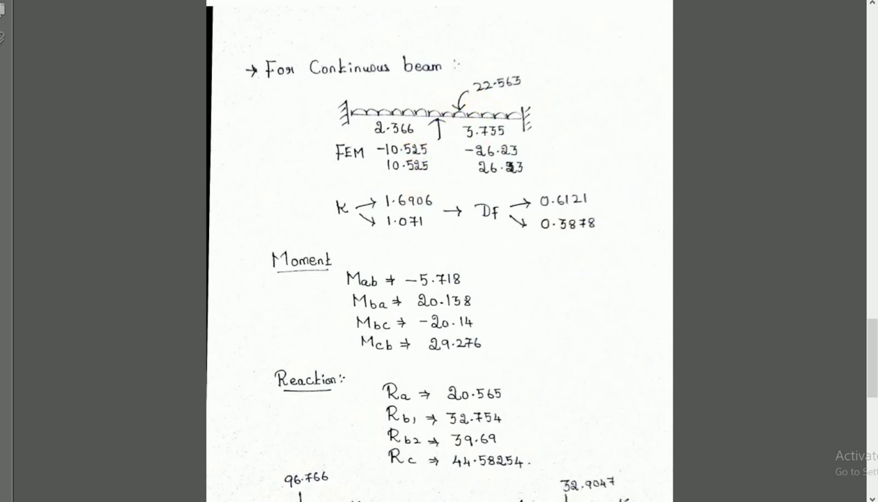
key(alt+Tab)
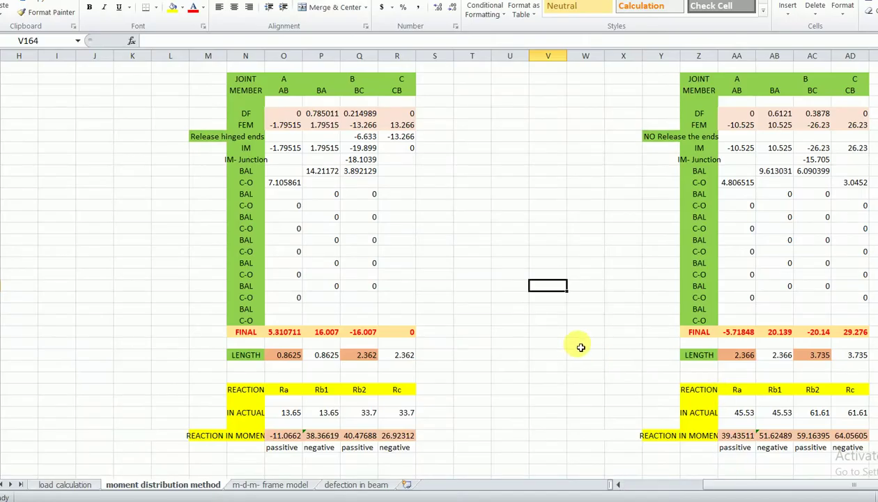
click(560, 333)
text(22.563)
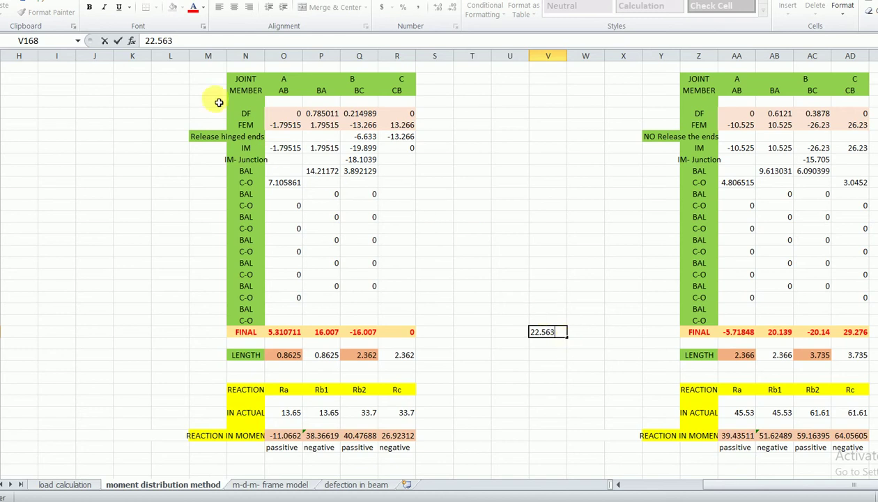
click(151, 40)
text(=)
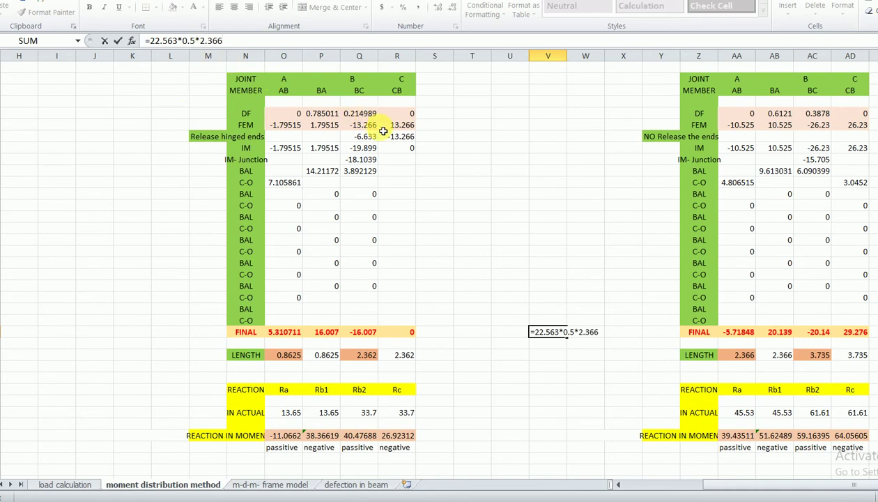
key(Return)
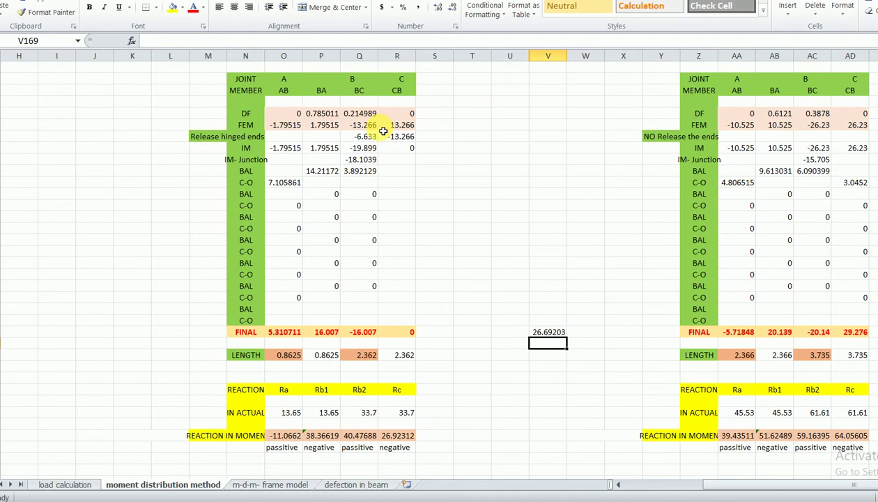
- Try to enter 26.69 as the actual reaction Ra in the both-end-fixed table
double_click(745, 413)
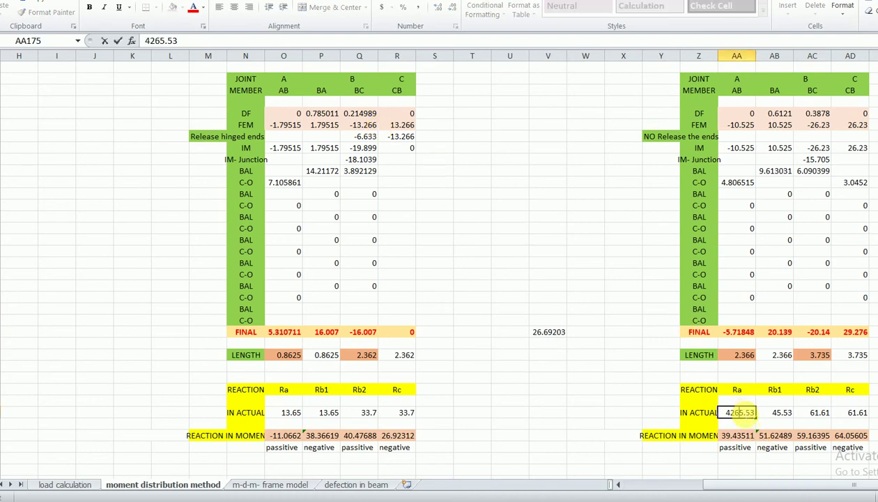
text(26.68)
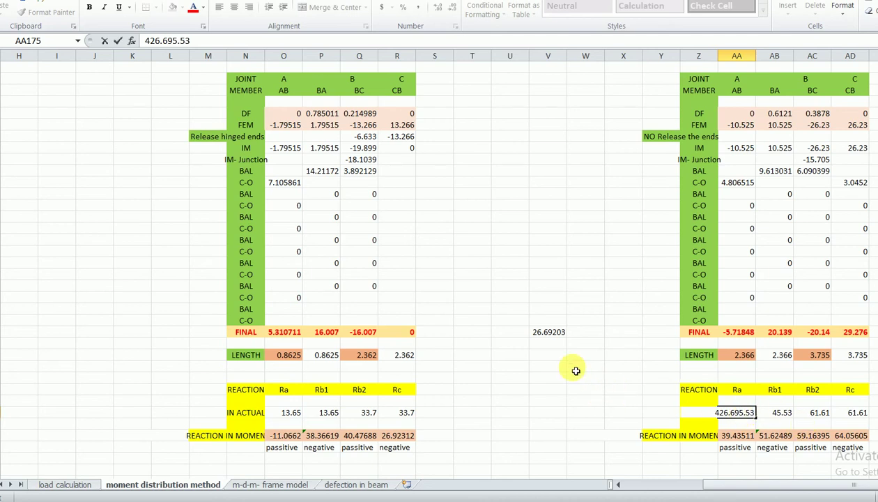
key(Return)
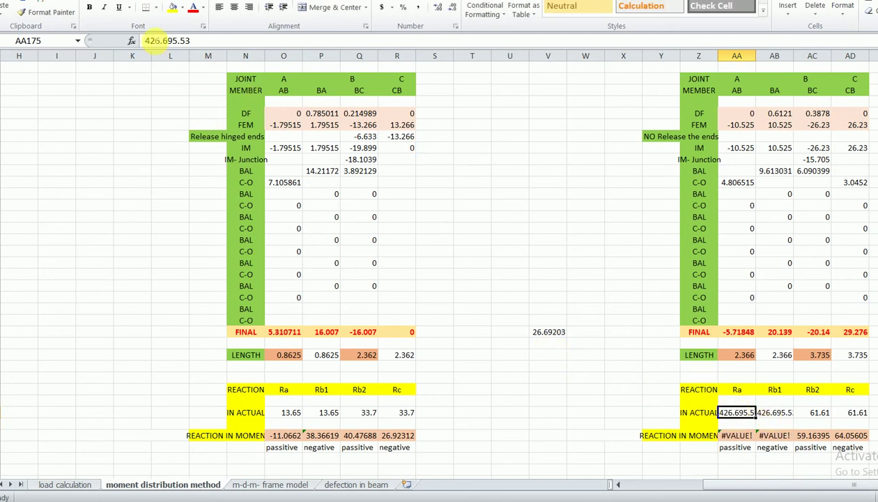
click(150, 40)
key(BackSpace)
key(Return)
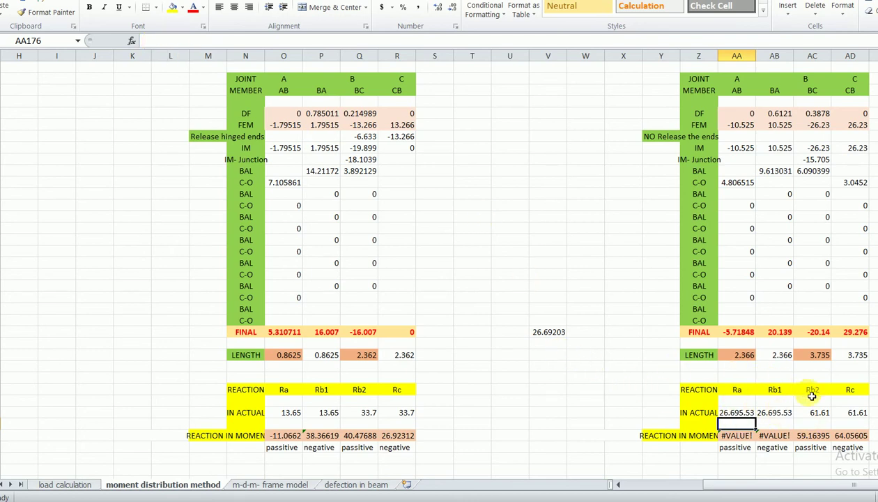
- Change the length factor in the reaction calculation in V168 to 3.735 for the second span
double_click(550, 332)
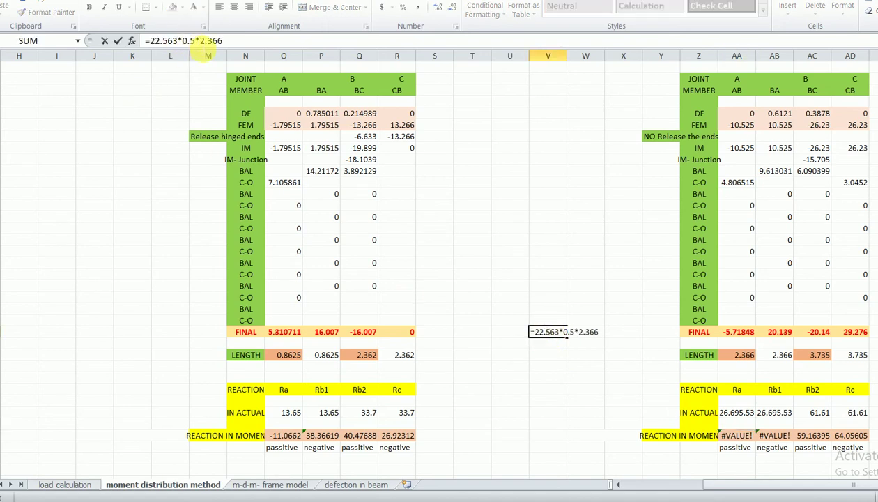
double_click(232, 39)
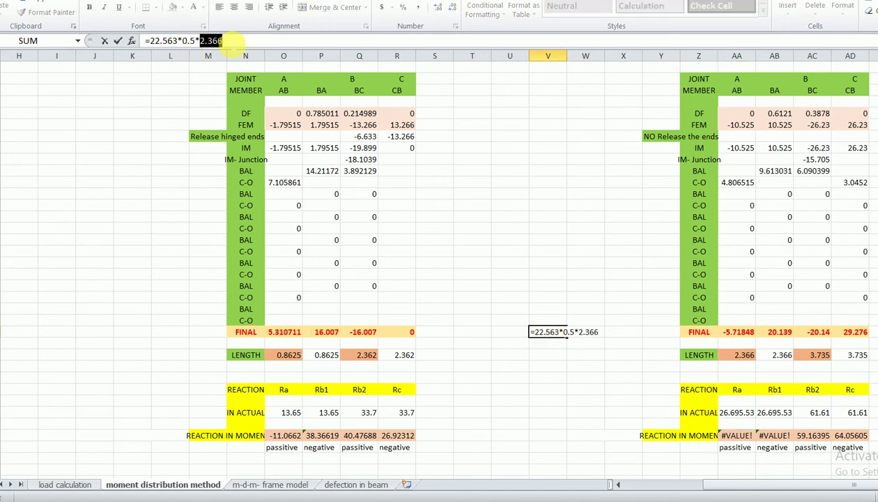
key(BackSpace)
key(BackSpace)
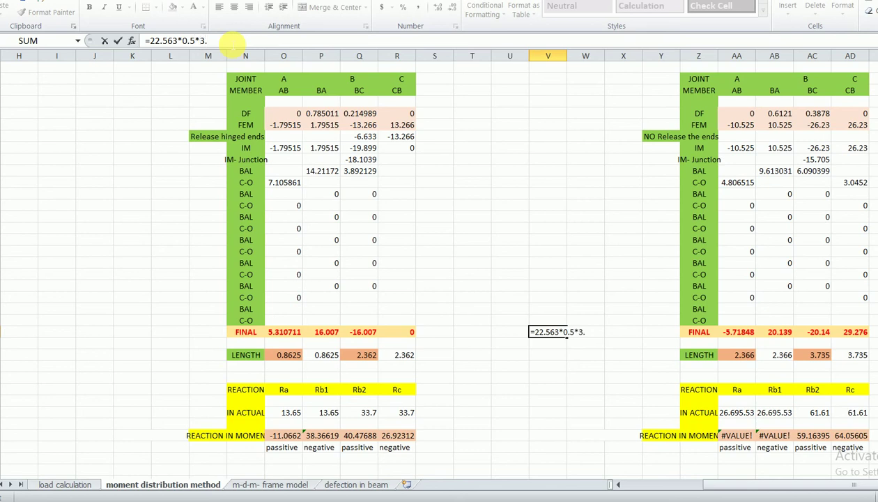
text(735)
key(Return)
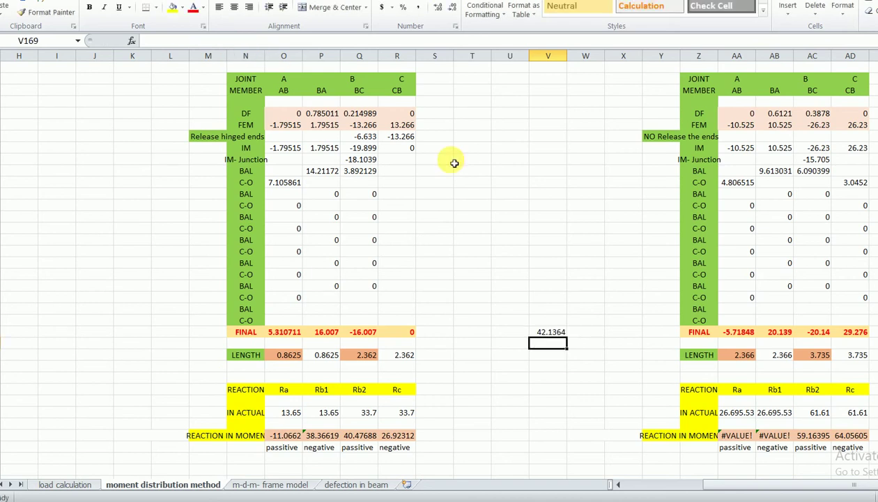
- Enter 42.1364 as the actual reaction Rb2 in the both-end-fixed table
click(813, 412)
text(42)
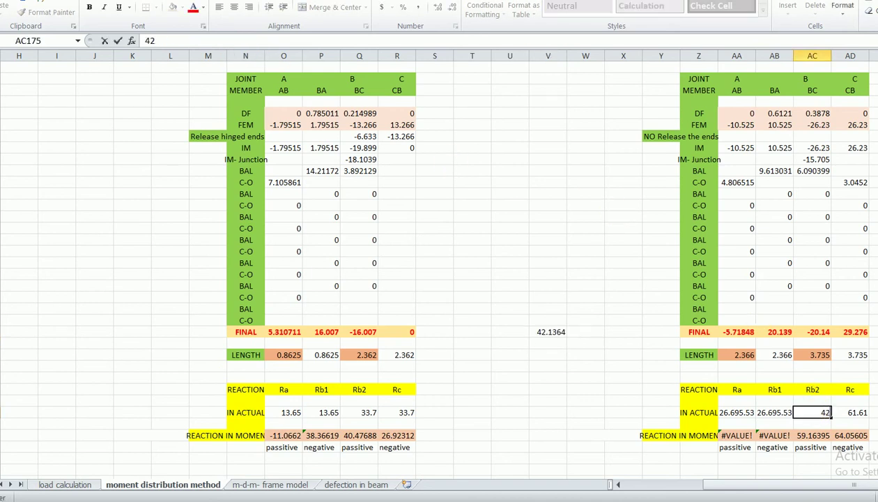
text(.1364)
click(585, 400)
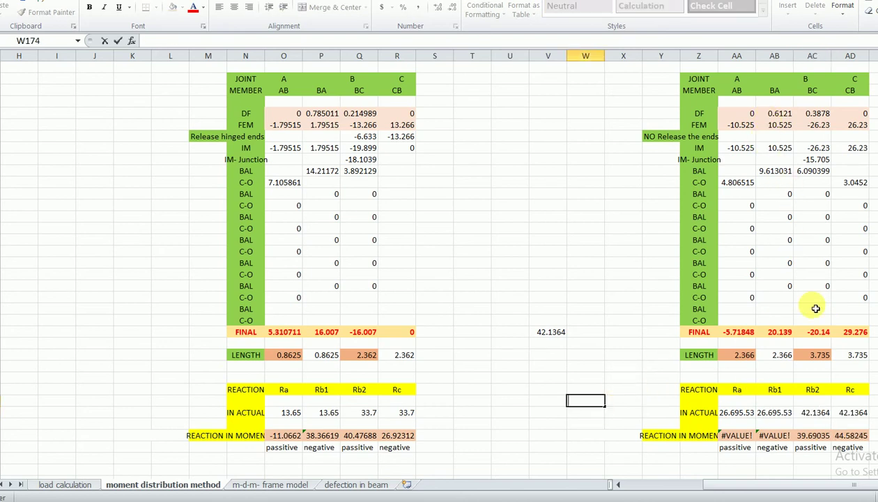
- Check the formula behind the moment-adjusted reaction Ra and undo the recent edits back to the original actual Ra value
double_click(733, 441)
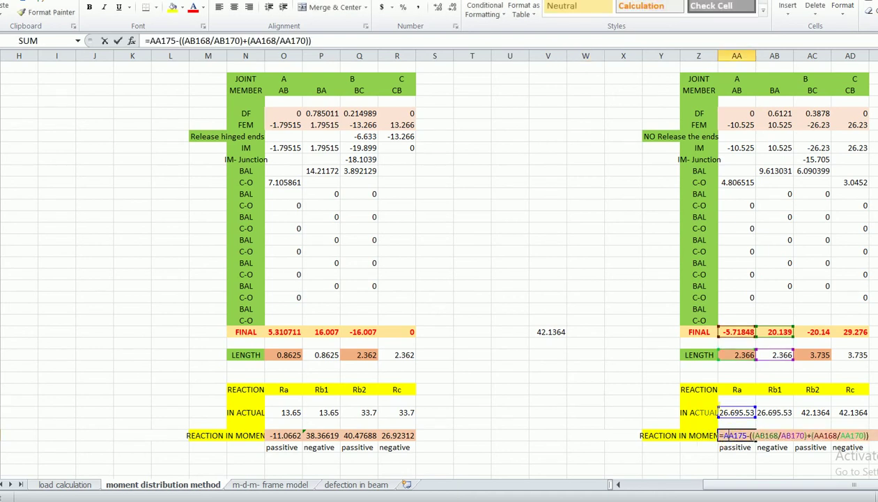
key(Return)
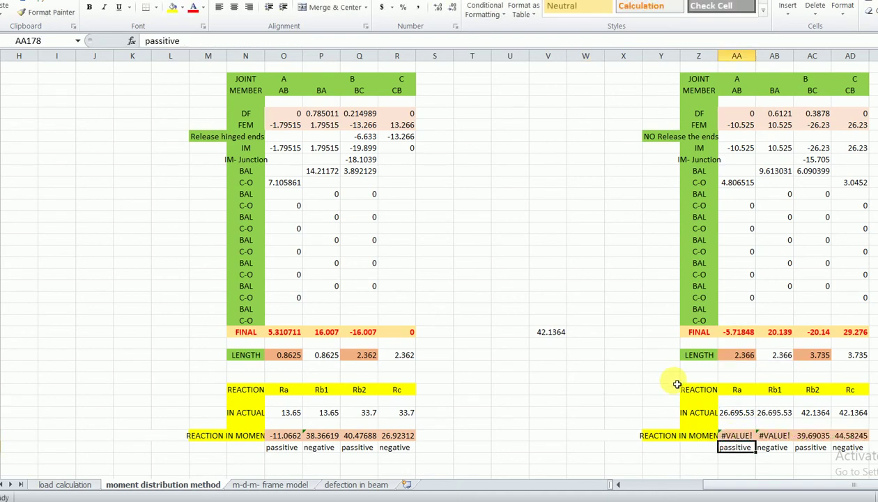
drag(760, 64, 762, 63)
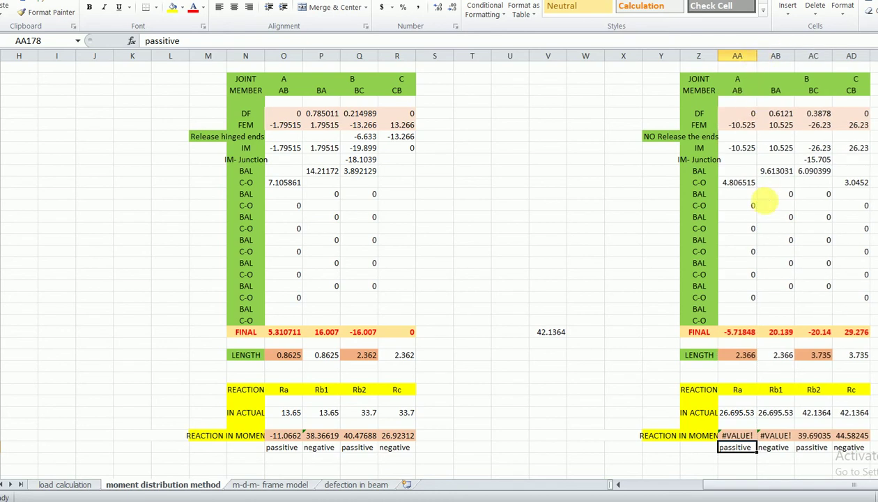
key(Up)
key(ctrl+z)
key(ctrl+z)
key(ctrl+z)
key(ctrl+z)
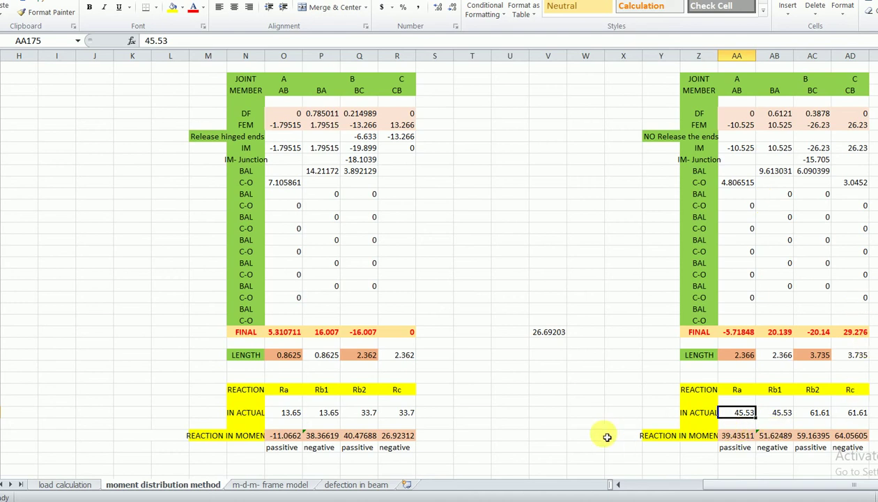
- Set the actual reaction Ra to 26.69 in the both-end-fixed table
text(26.)
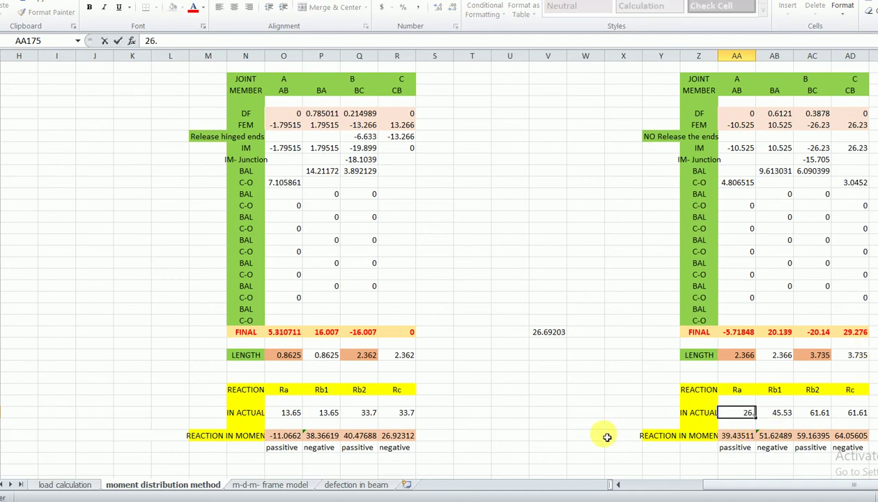
text(69)
key(Tab)
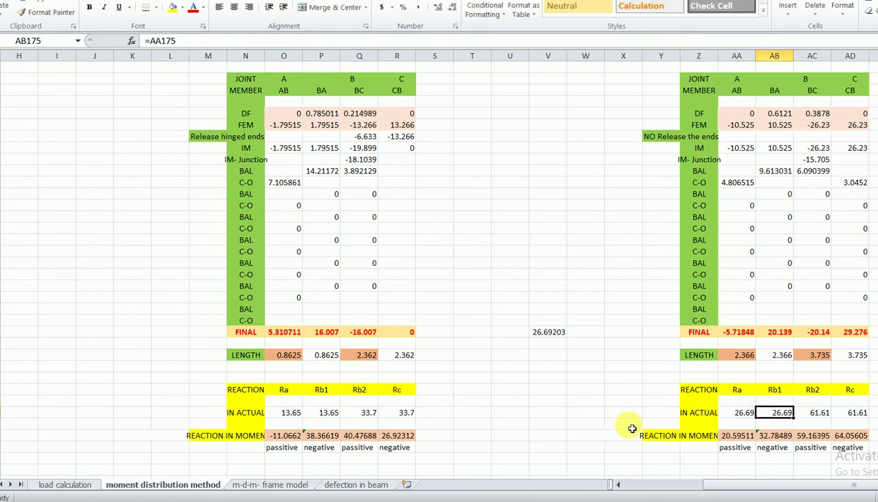
- Calculate the second span's reaction in V168 by changing the formula to =22.563*0.5*3.735
click(541, 333)
text(=22.563*0.5*2.366)
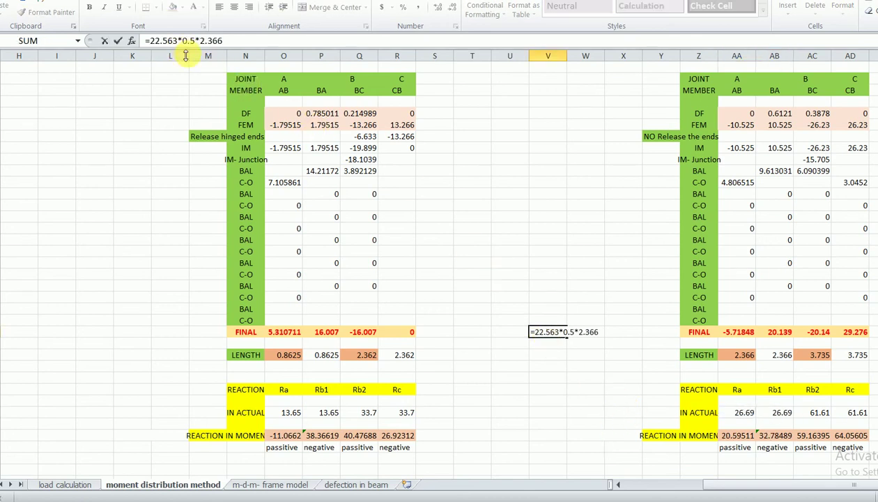
drag(201, 41, 224, 40)
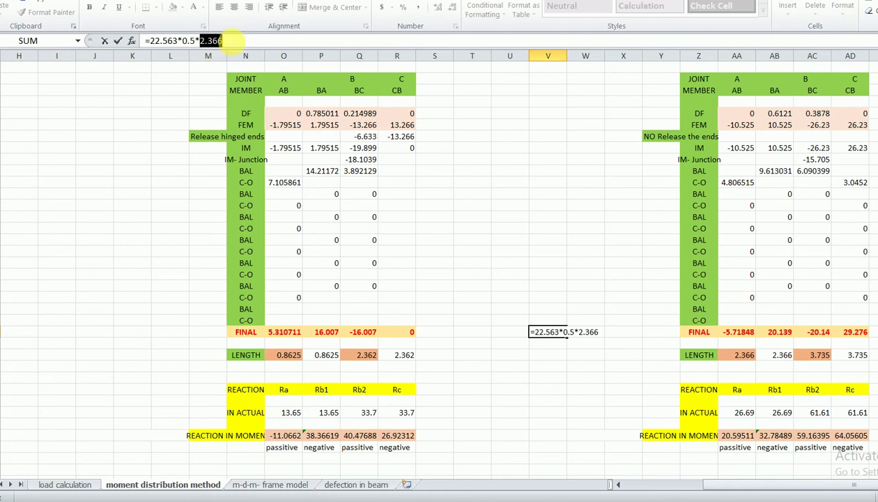
key(BackSpace)
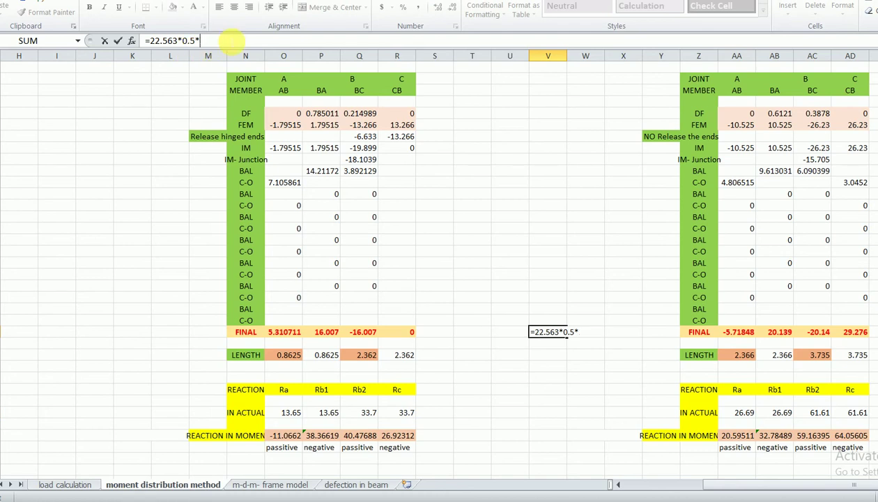
text(3.735)
key(Return)
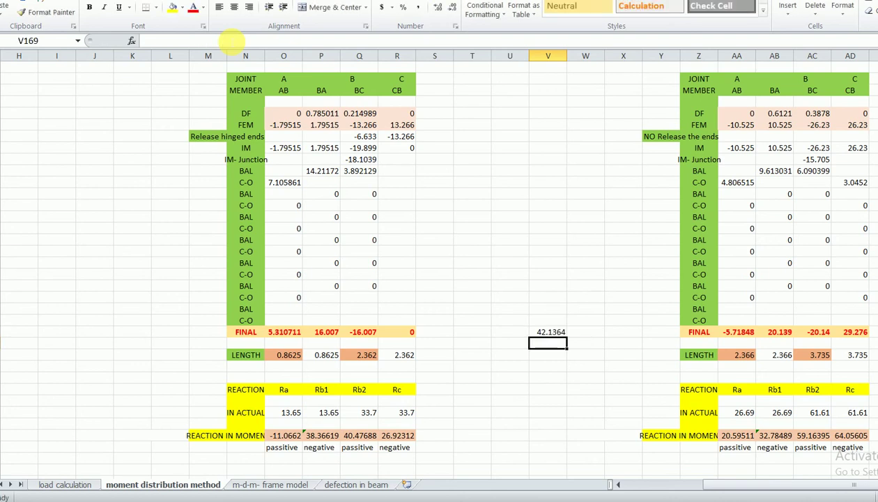
- Set the actual reaction Rb2 to 42.1364 in the both-end-fixed table
click(811, 422)
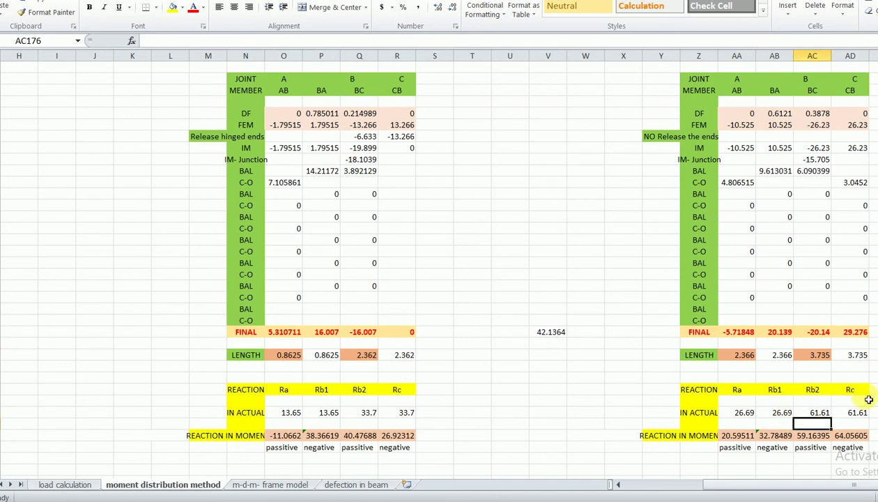
double_click(801, 411)
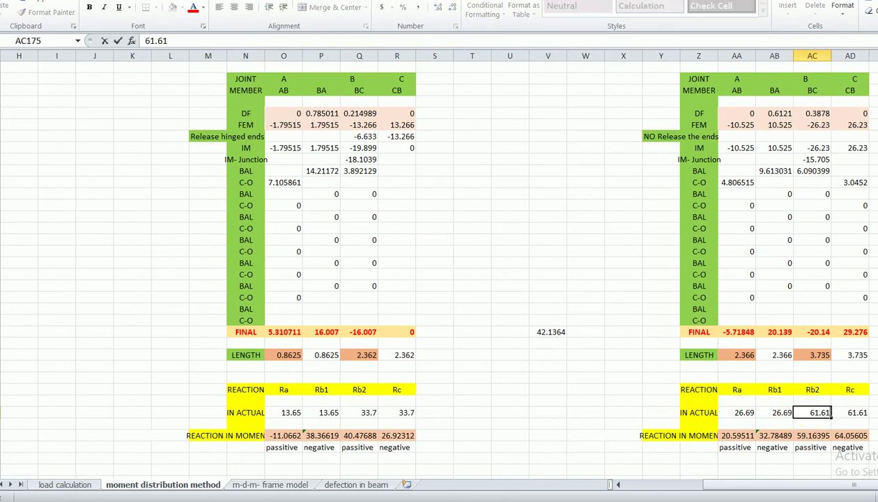
key(BackSpace)
key(BackSpace)
key(BackSpace)
key(BackSpace)
key(BackSpace)
text(4)
text(2)
text(.13)
text(5)
text(4)
key(BackSpace)
key(BackSpace)
text(64)
key(Return)
- Compare the table's moment-adjusted reactions with the Ra, Rb1, Rb2 and Rc values in the continuous beam notes
scroll(862, 364, down, 2)
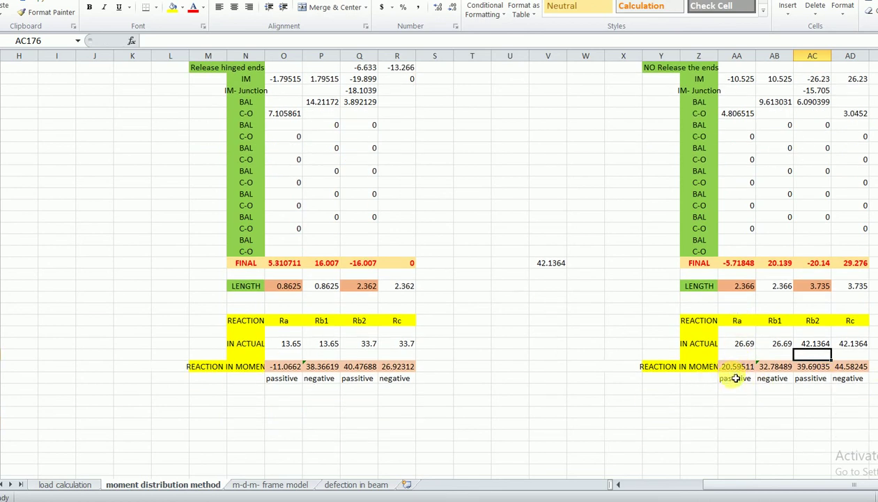
click(608, 500)
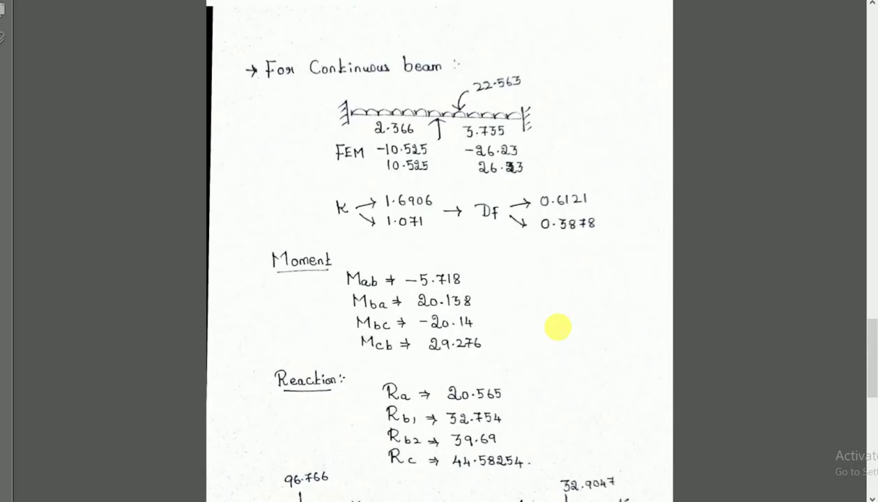
scroll(544, 342, down, 1)
scroll(551, 313, up, 2)
scroll(552, 314, down, 3)
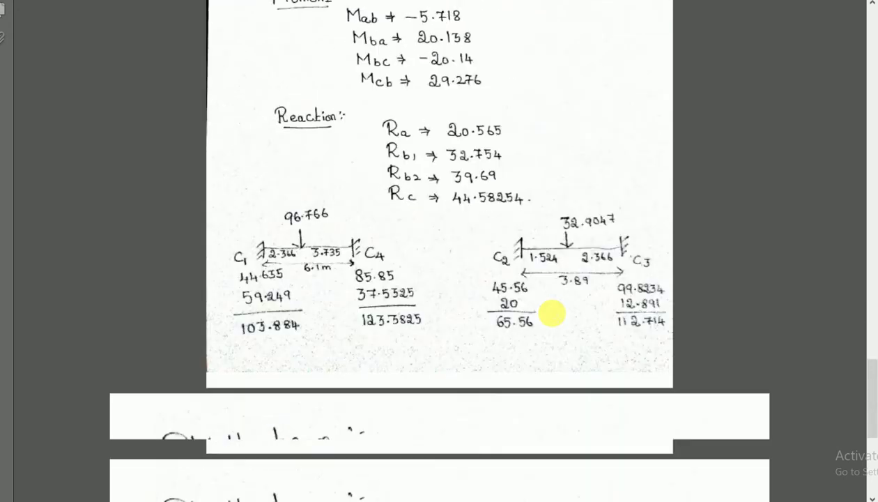
- Examine the column reactions in the plinth beam sketch of the notes against the reactions in the spreadsheet
scroll(552, 313, up, 6)
scroll(552, 314, up, 4)
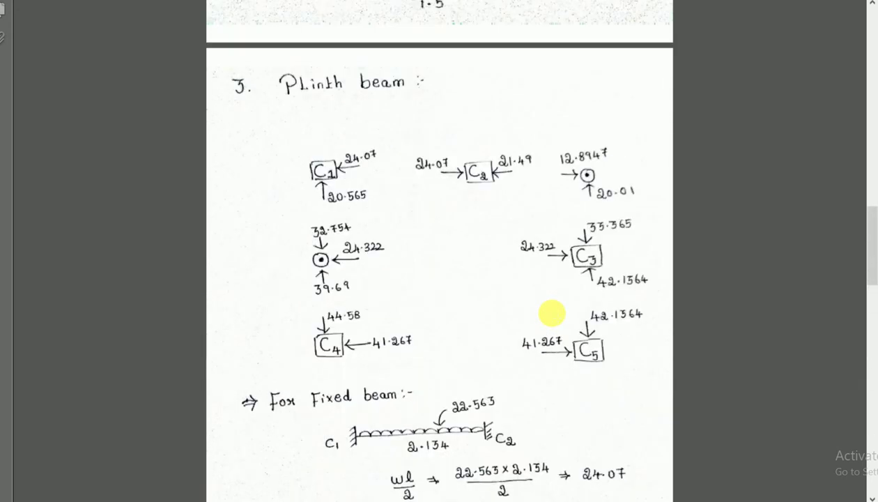
scroll(534, 278, down, 1)
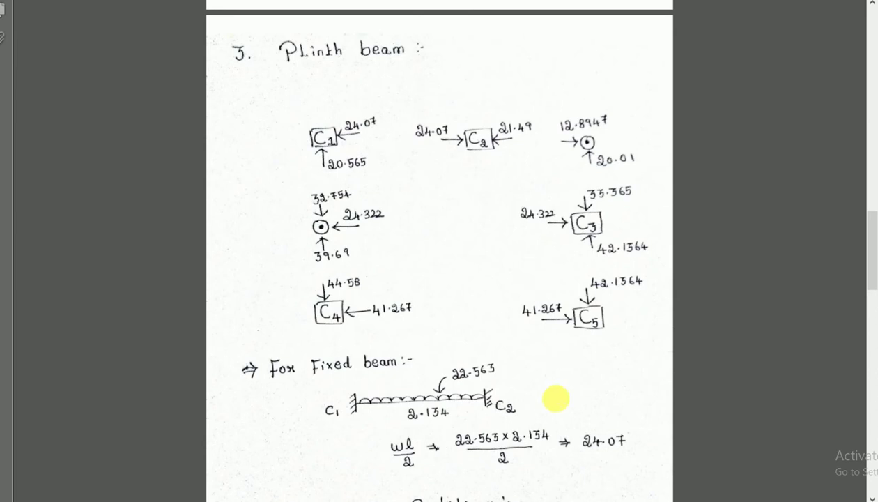
click(569, 446)
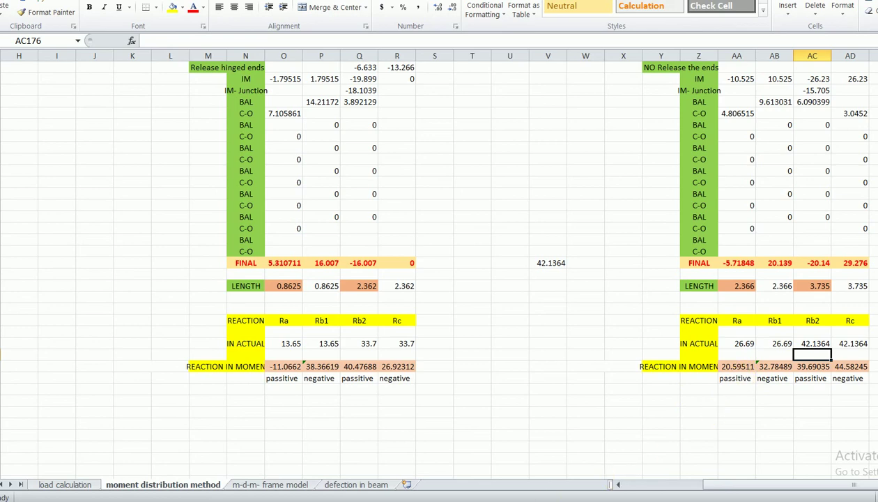
key(alt+Tab)
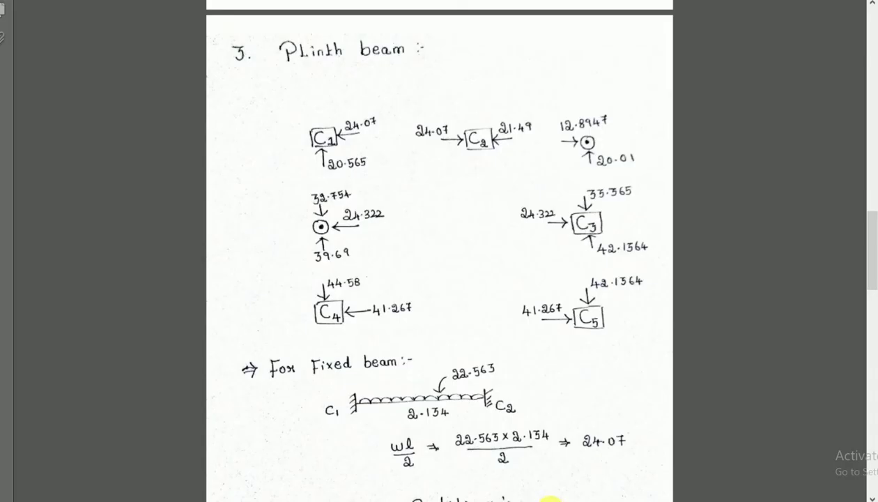
key(alt+Tab)
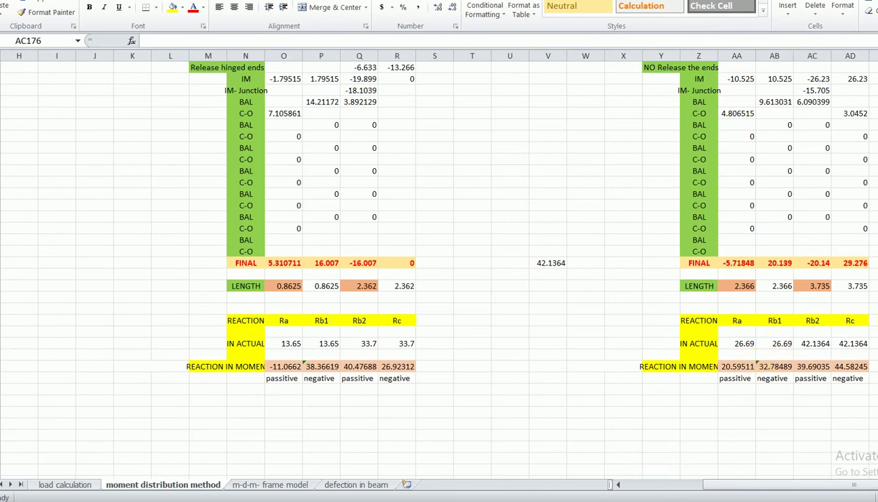
- Review the both-end-fixed distribution table from its factors down to its reactions alongside the plinth beam column sketch in the notes
key(alt+Tab)
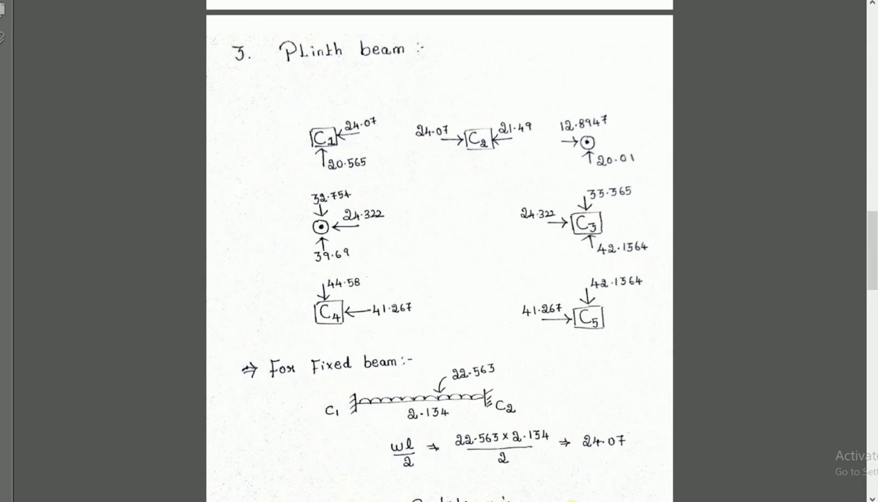
key(alt+Tab)
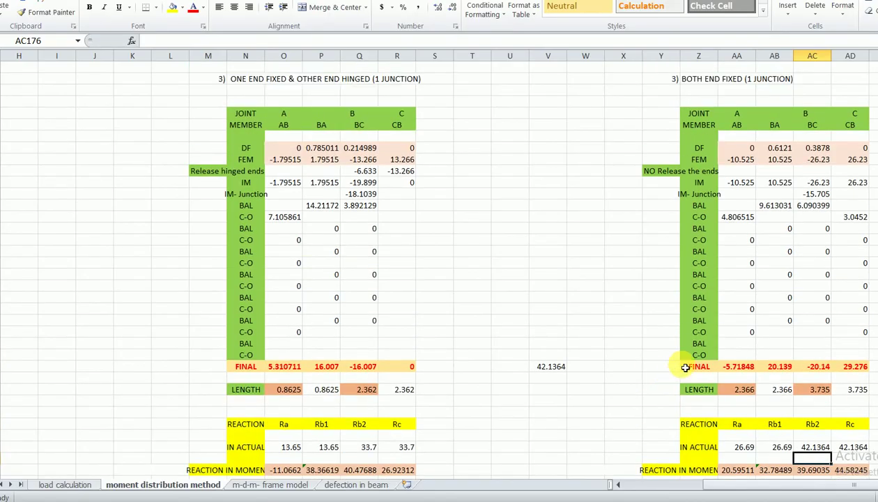
scroll(686, 368, down, 2)
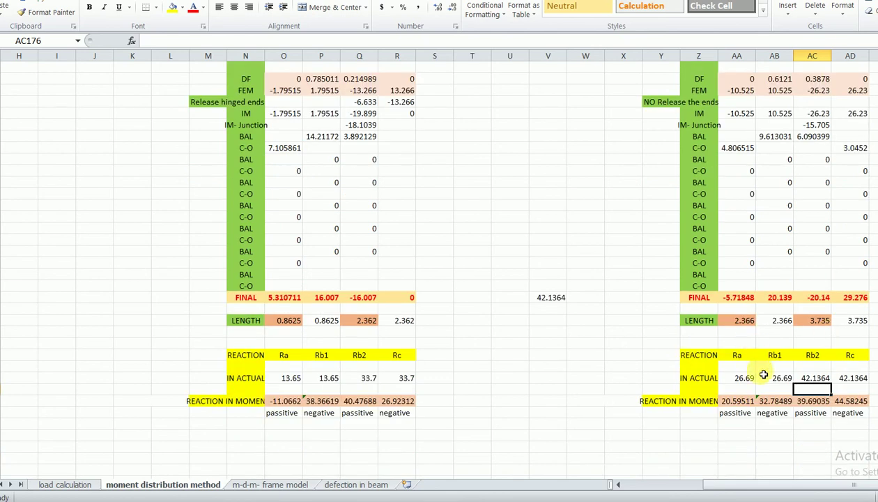
scroll(663, 438, up, 3)
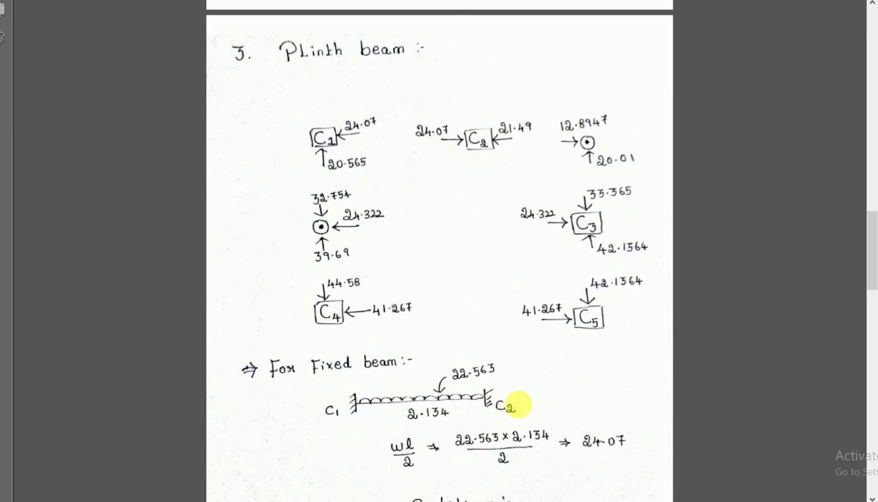
- Check the moments Mab to Mcb and the reactions Ra to Rc in the continuous beam notes against the both-end-fixed table
scroll(520, 404, up, 5)
scroll(518, 402, down, 6)
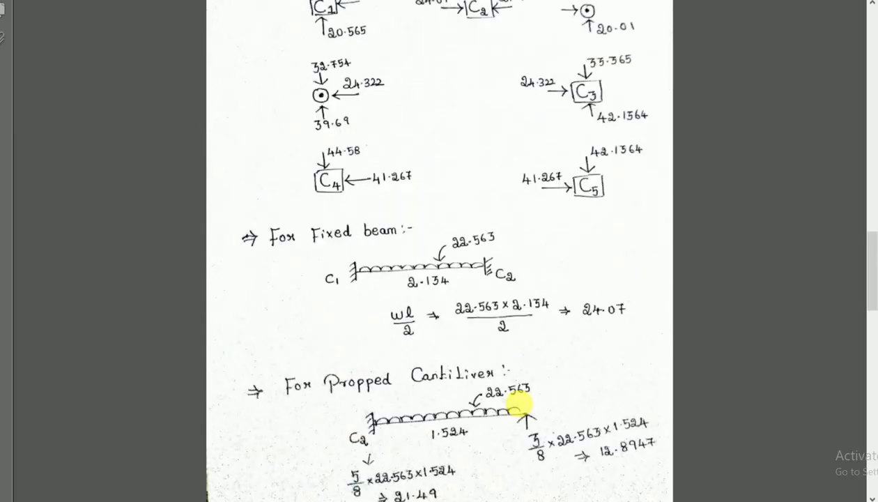
scroll(521, 403, down, 10)
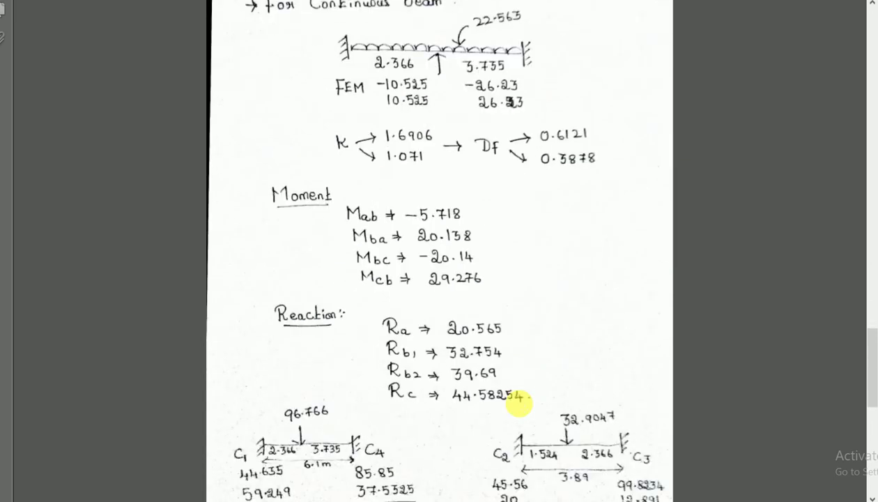
scroll(520, 404, down, 1)
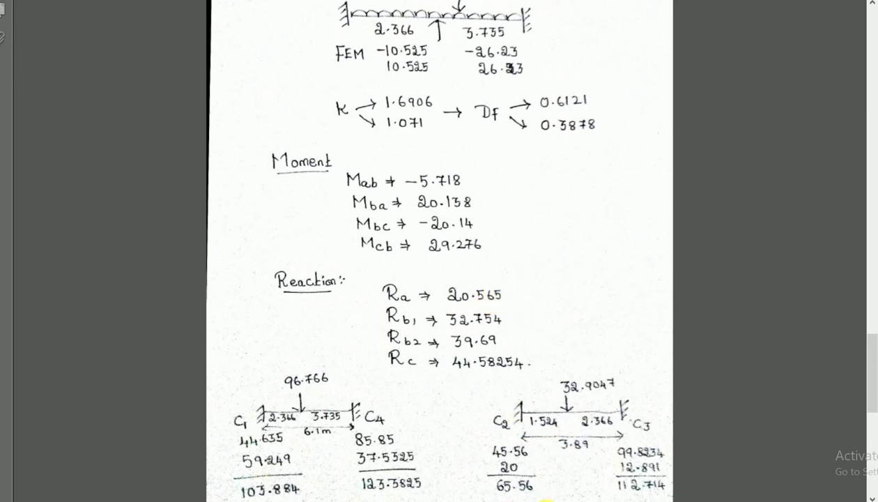
key(alt+Tab)
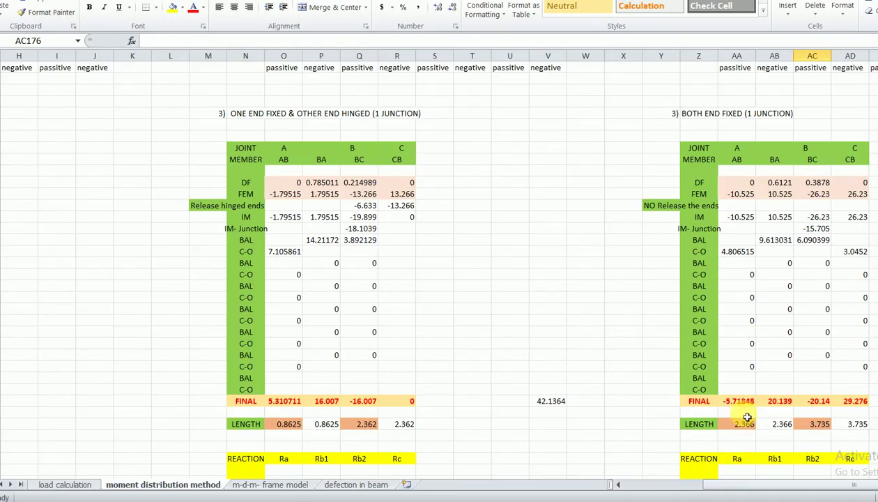
scroll(749, 466, down, 2)
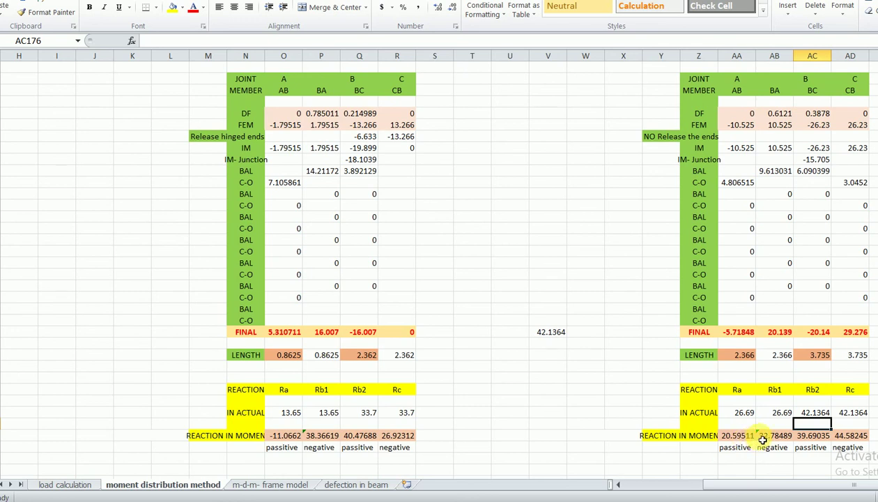
key(alt+Tab)
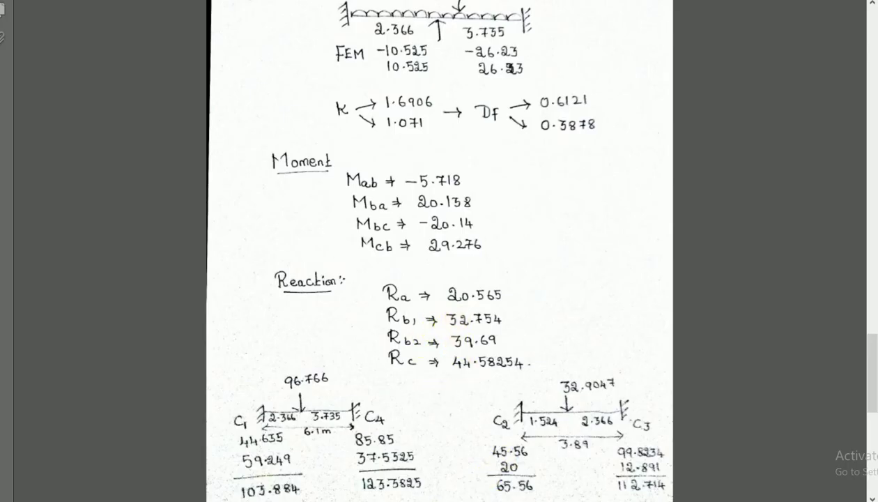
key(alt+Tab)
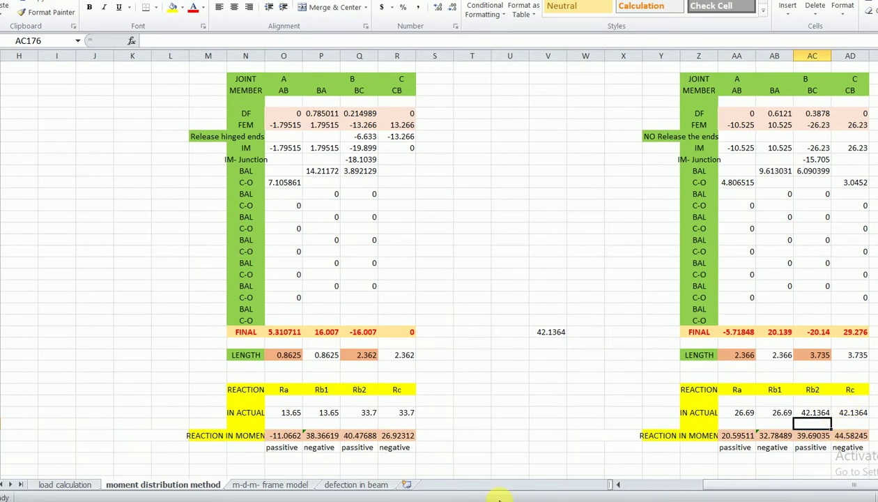